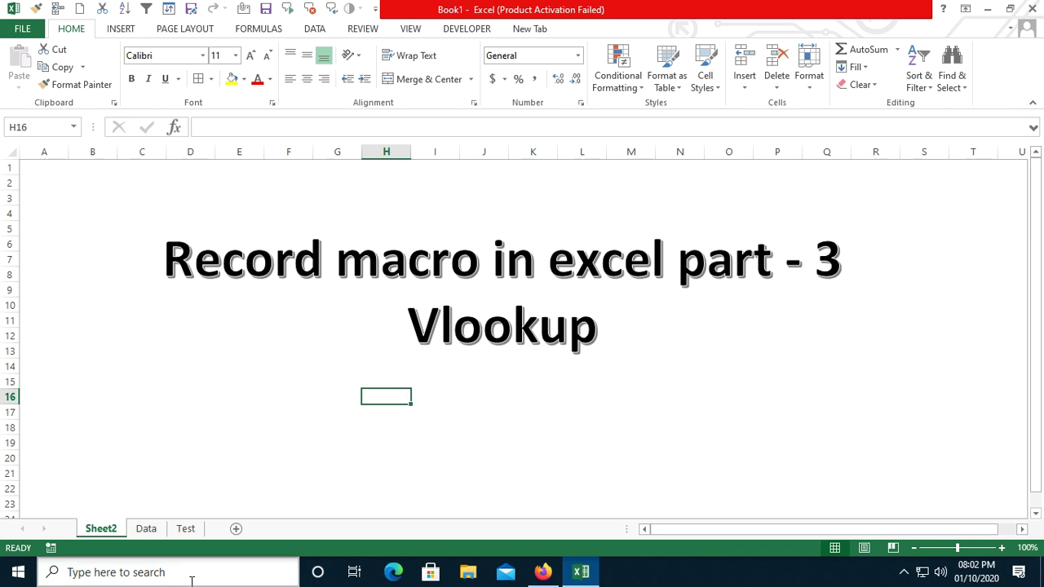
Step: Switch to the Data sheet and highlight the month names in column A
{"action": "left_click", "coordinate": [146, 529]}
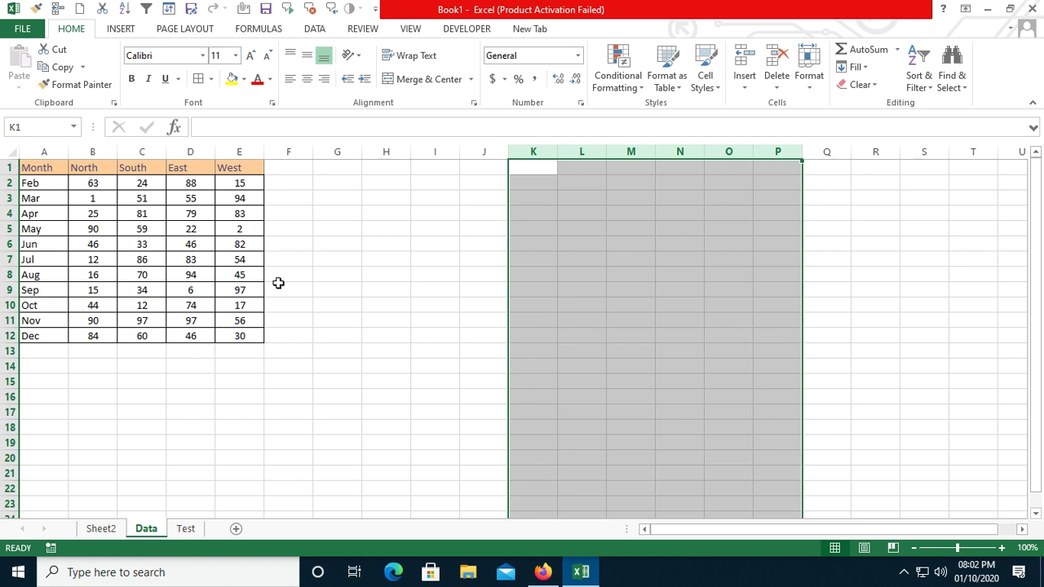
{"action": "left_click", "coordinate": [331, 307]}
{"action": "left_click_drag", "start_coordinate": [33, 183], "coordinate": [49, 337]}
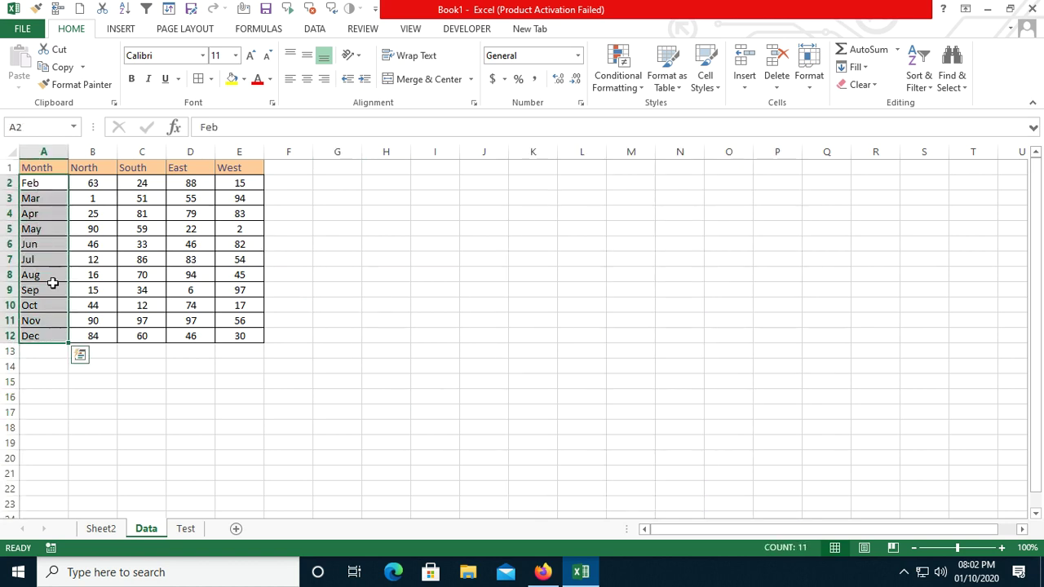
Step: Point out the Month and North headers and the A2:E12 data table
{"action": "left_click", "coordinate": [43, 168]}
{"action": "left_click", "coordinate": [104, 168]}
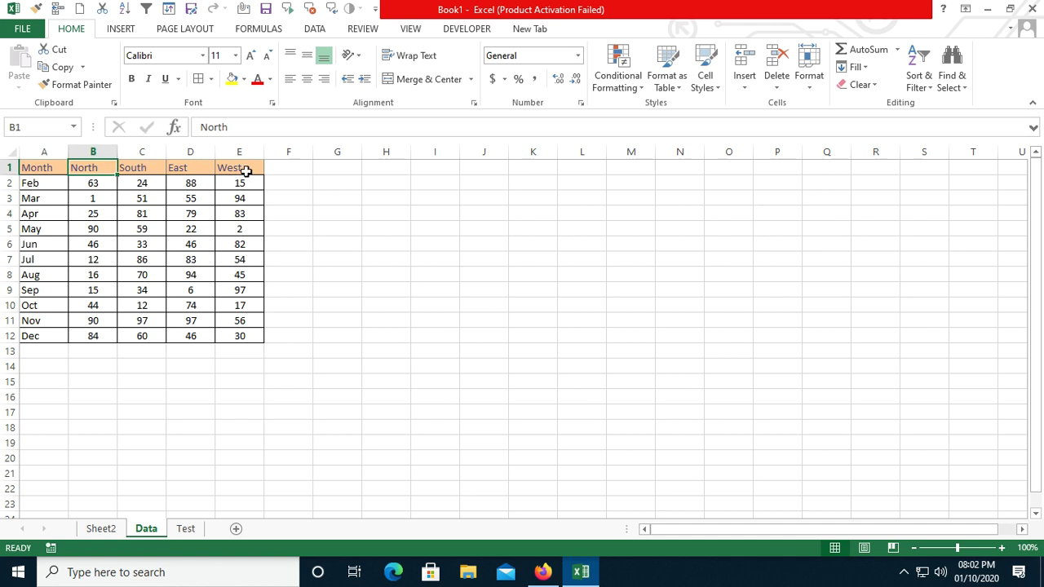
{"action": "left_click_drag", "start_coordinate": [50, 183], "coordinate": [241, 335]}
{"action": "left_click", "coordinate": [528, 320]}
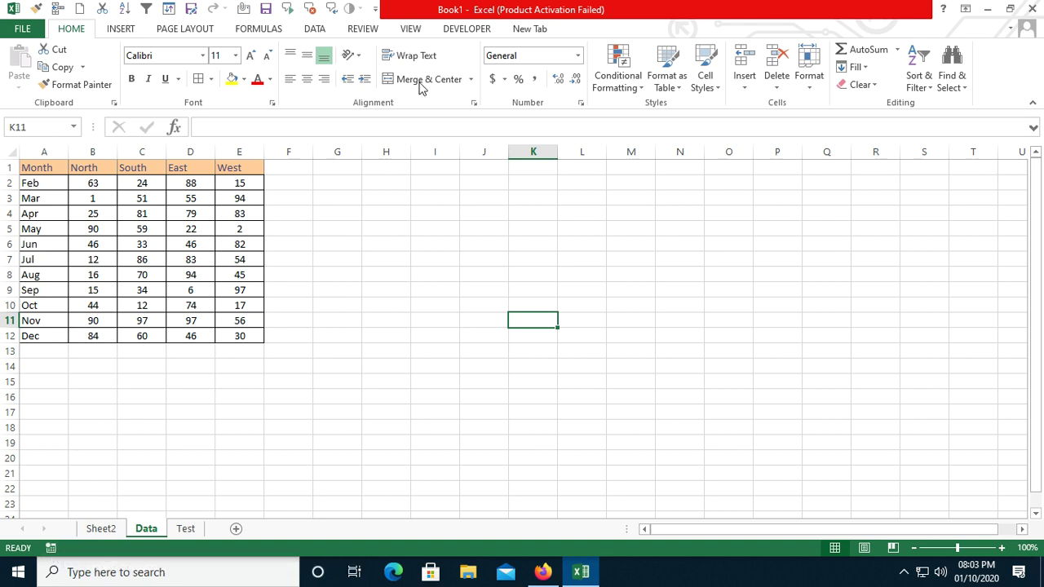
{"action": "left_click", "coordinate": [413, 37]}
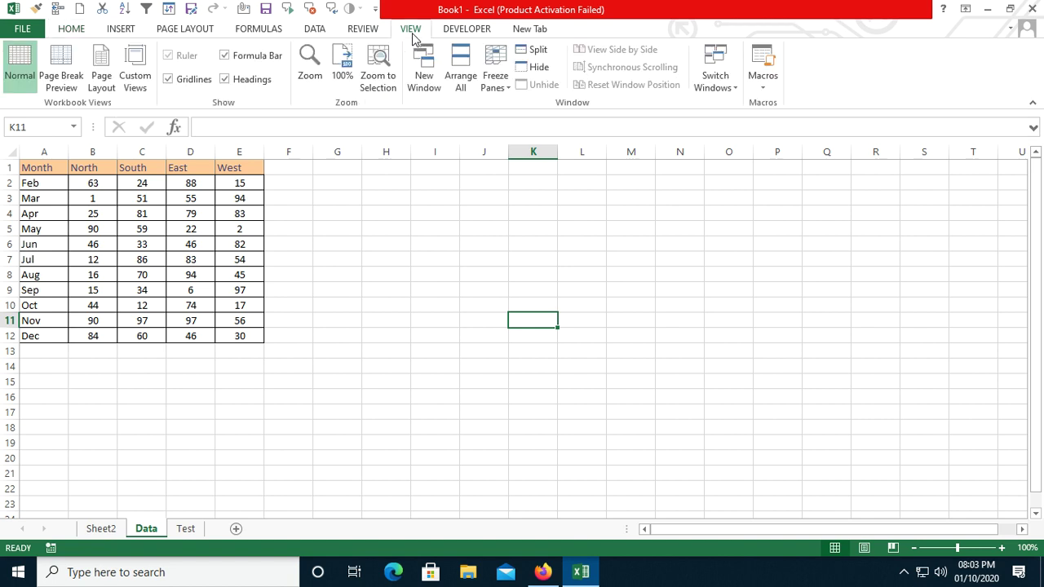
Step: Copy the Month–West headers from A1:E1 to K7:O7 and widen the lookup columns
{"action": "left_click", "coordinate": [763, 87]}
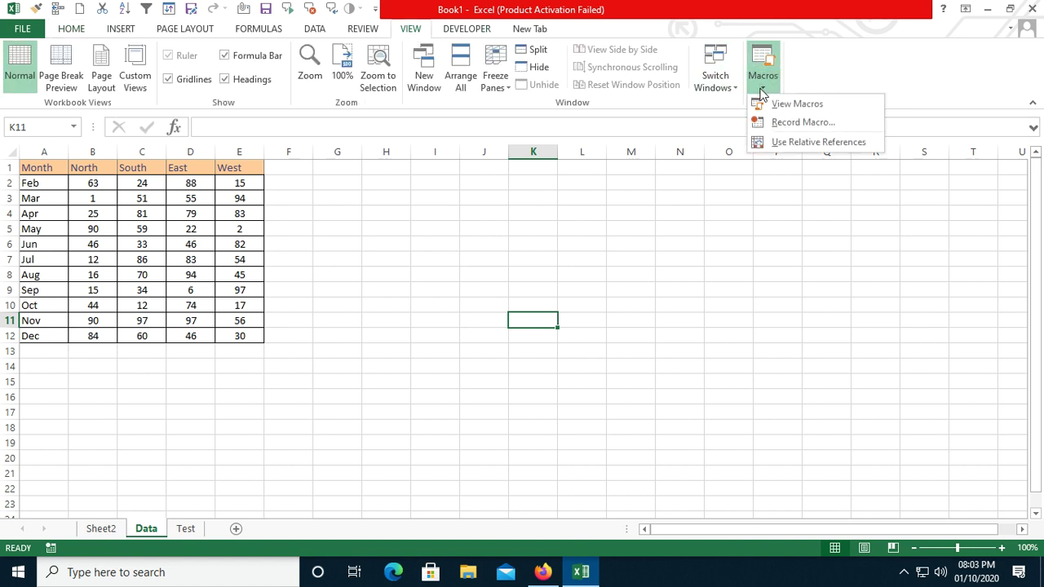
{"action": "left_click", "coordinate": [534, 256]}
{"action": "left_click_drag", "start_coordinate": [36, 171], "coordinate": [252, 163]}
{"action": "key", "text": "ctrl+c"}
{"action": "left_click", "coordinate": [534, 259]}
{"action": "key", "text": "ctrl+v"}
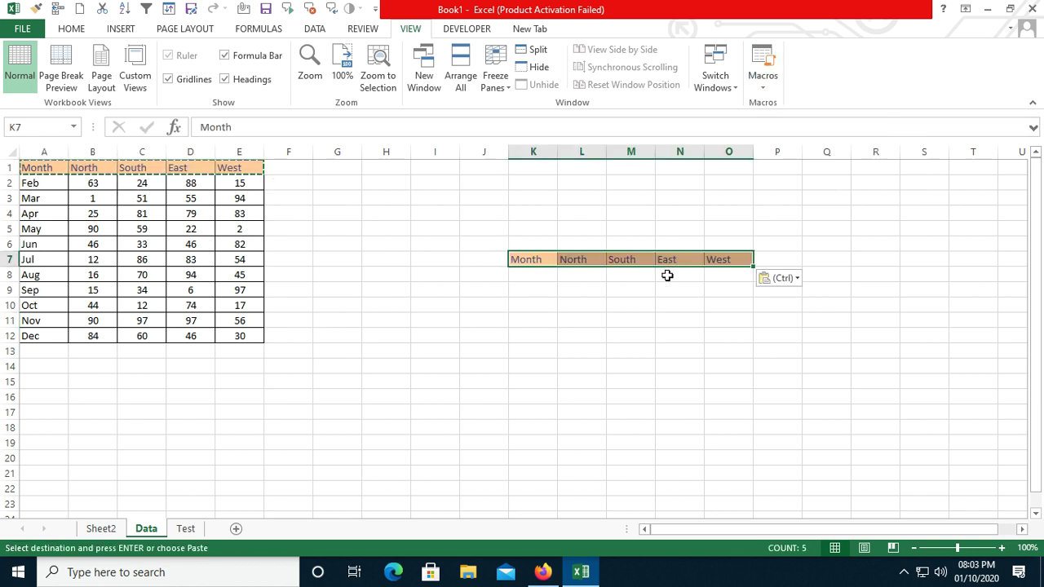
{"action": "left_click_drag", "start_coordinate": [558, 155], "coordinate": [568, 155]}
{"action": "left_click", "coordinate": [714, 152]}
Step: Copy Jul from A7 into K8 and pick L8 for the lookup results
{"action": "mouse_move", "coordinate": [61, 183]}
{"action": "left_mouse_down"}
{"action": "mouse_move", "coordinate": [106, 181]}
{"action": "mouse_move", "coordinate": [60, 183]}
{"action": "left_mouse_up"}
{"action": "left_click", "coordinate": [40, 257]}
{"action": "key", "text": "ctrl+c"}
{"action": "left_click", "coordinate": [536, 279]}
{"action": "key", "text": "ctrl+v"}
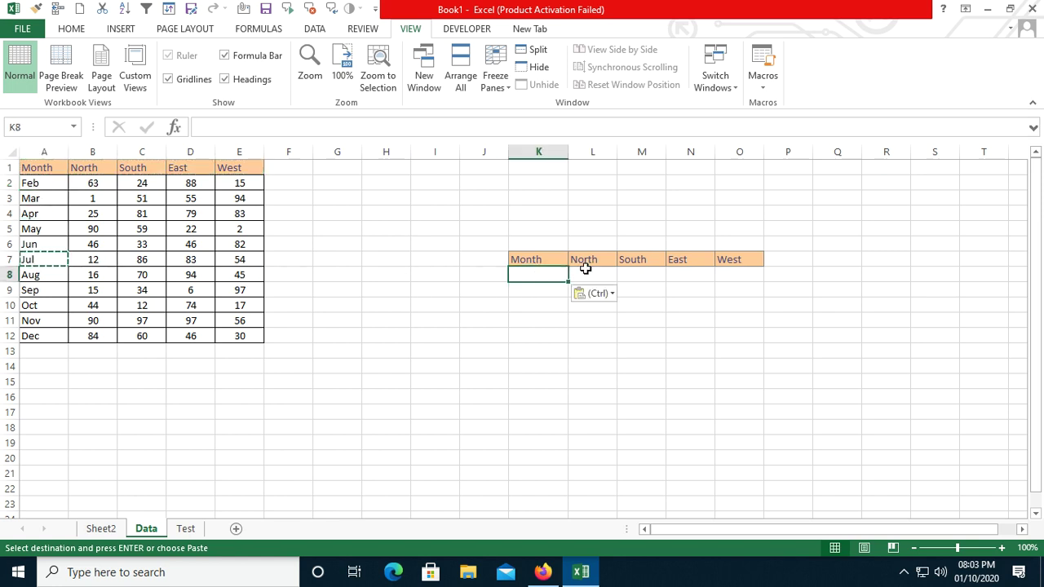
{"action": "left_click_drag", "start_coordinate": [530, 282], "coordinate": [737, 261]}
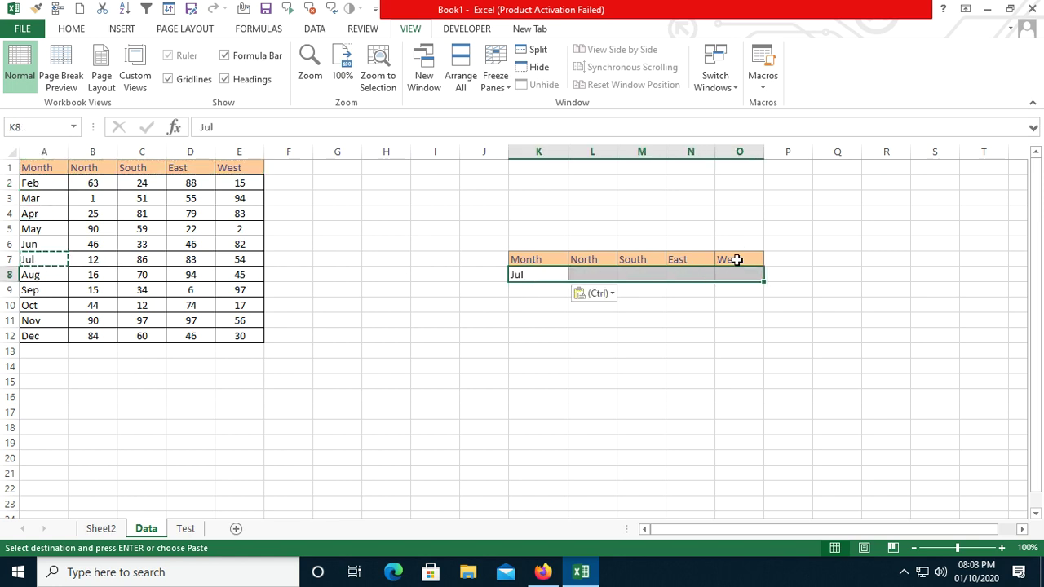
{"action": "key", "text": "Escape"}
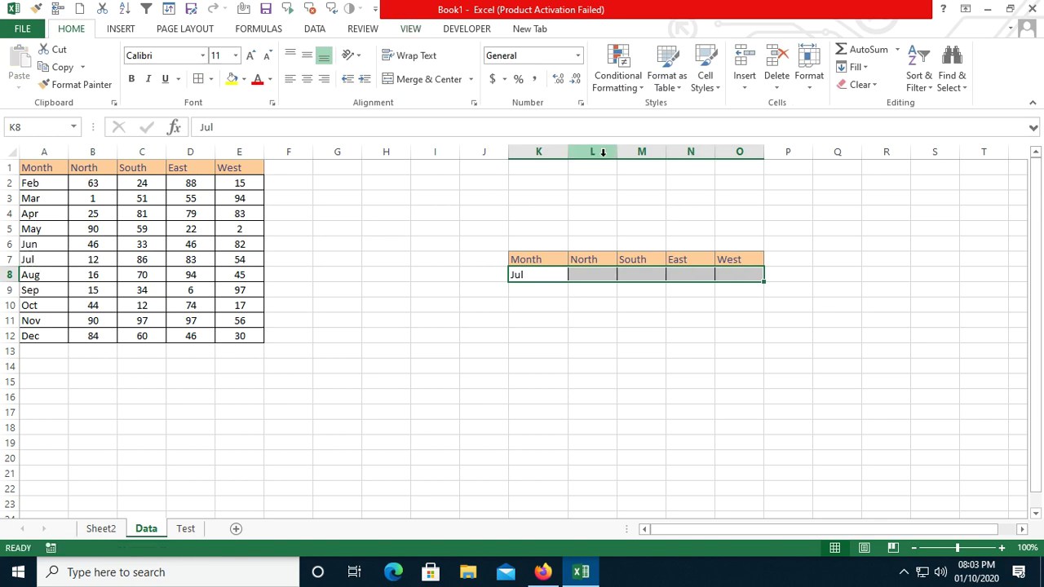
{"action": "left_click", "coordinate": [603, 277]}
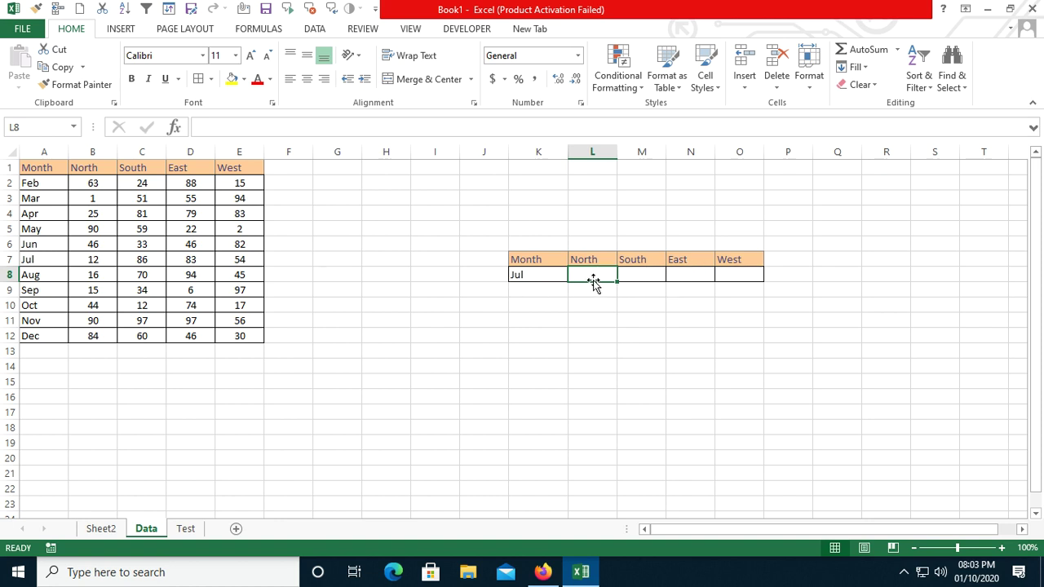
Step: Select L8:O8 beside Jul and begin a VLOOKUP formula with =vl
{"action": "left_click", "coordinate": [655, 310]}
{"action": "left_click_drag", "start_coordinate": [598, 277], "coordinate": [735, 274]}
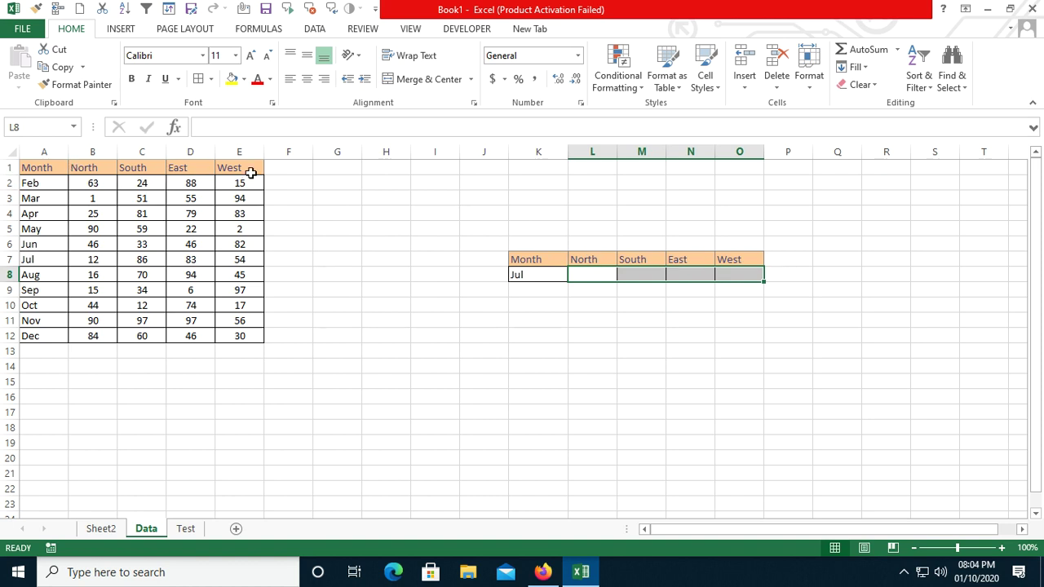
{"action": "type", "text": "="}
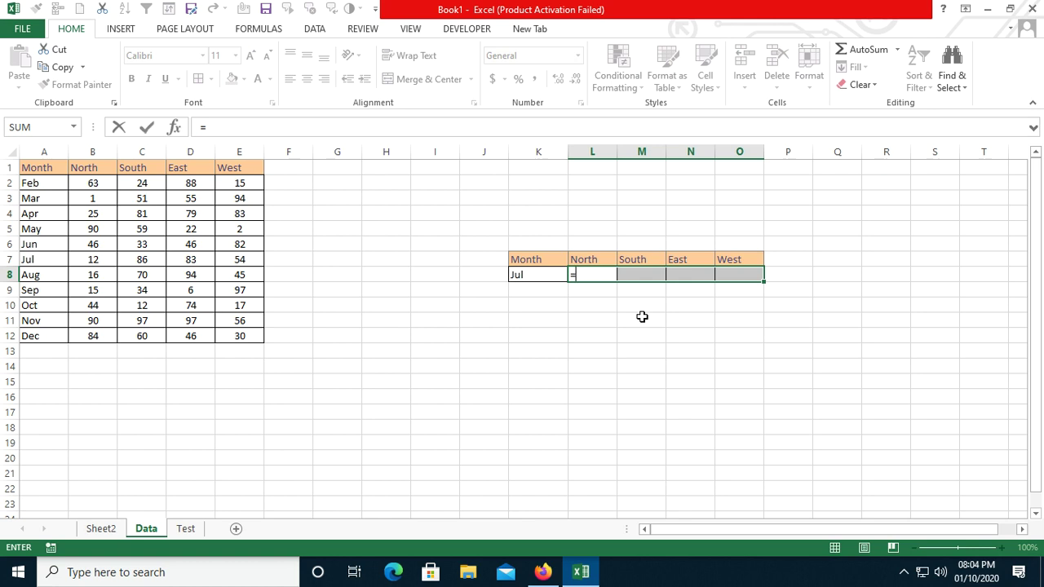
{"action": "type", "text": "vl"}
Step: Build =VLOOKUP(K8,$A$1:$E$12,{2,3,4,5},0) in L8 with an absolute table range
{"action": "key", "text": "Tab"}
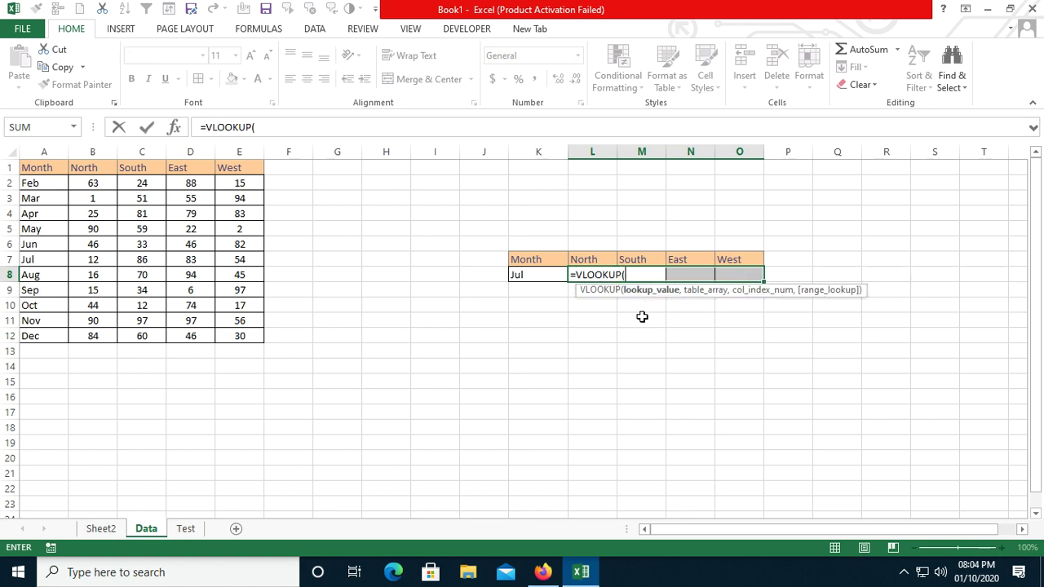
{"action": "left_click", "coordinate": [529, 276]}
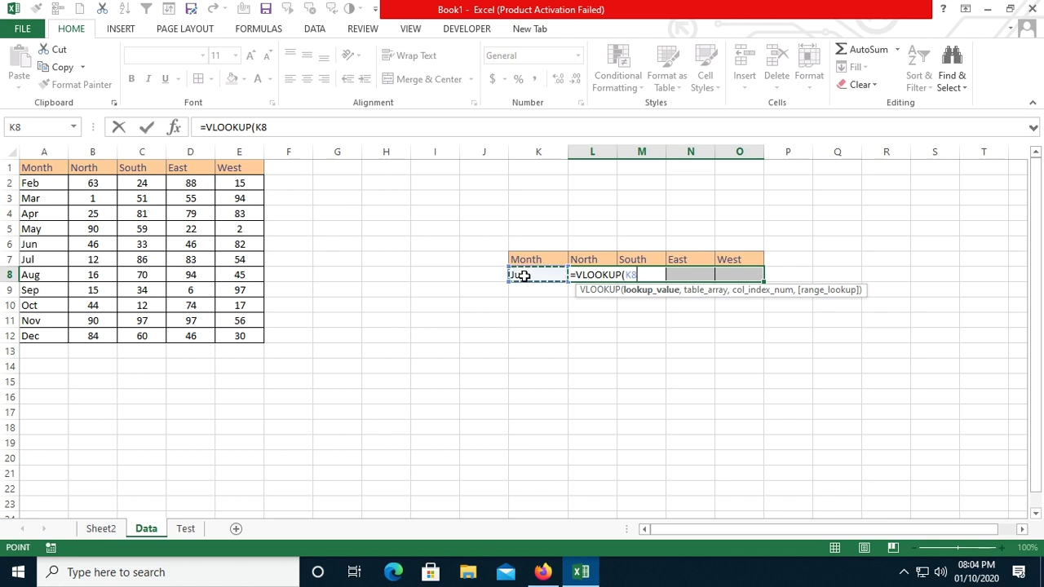
{"action": "type", "text": ","}
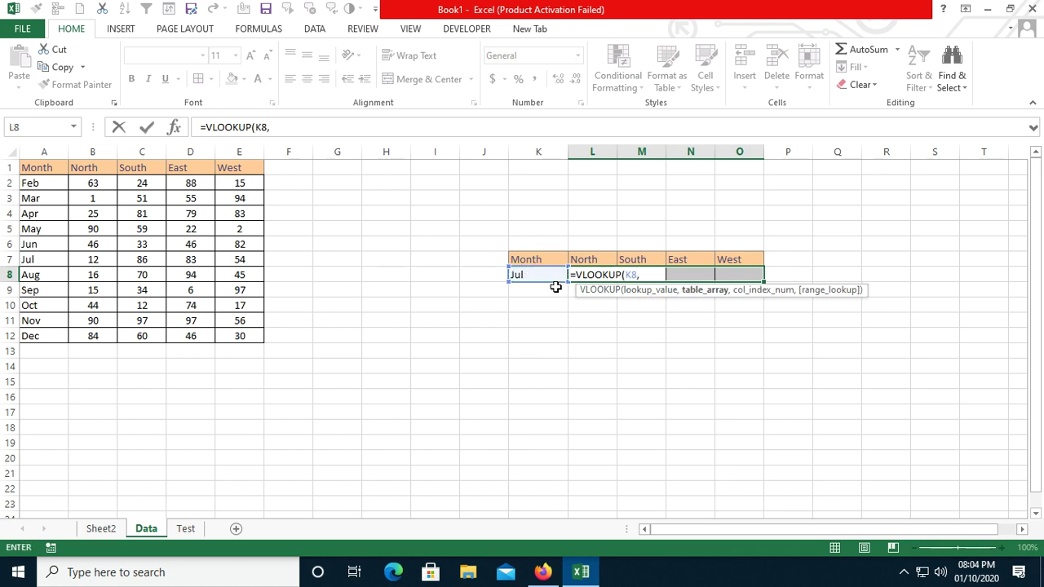
{"action": "left_click_drag", "start_coordinate": [46, 169], "coordinate": [234, 332]}
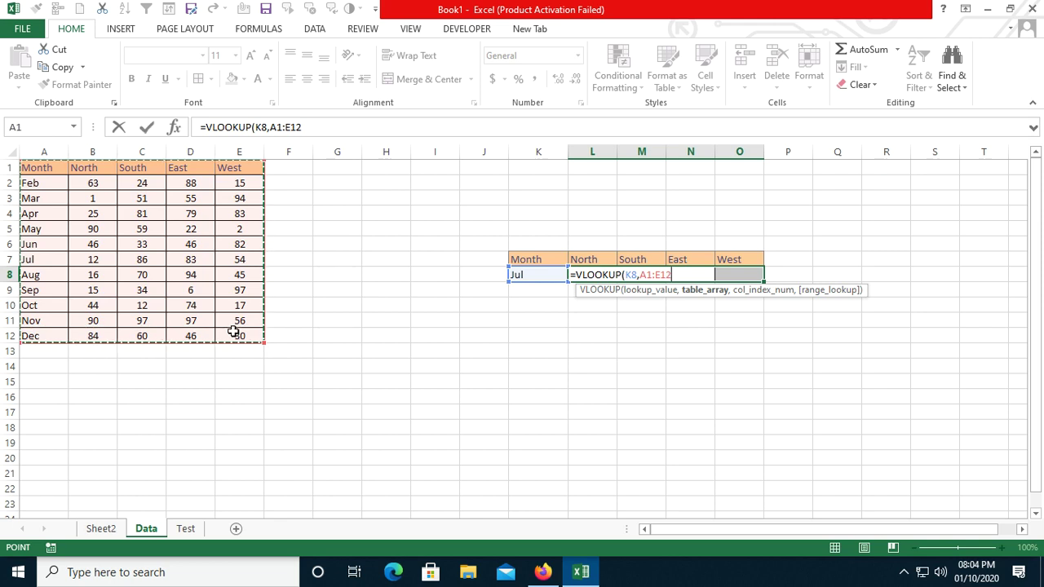
{"action": "key", "text": "F4"}
{"action": "type", "text": ","}
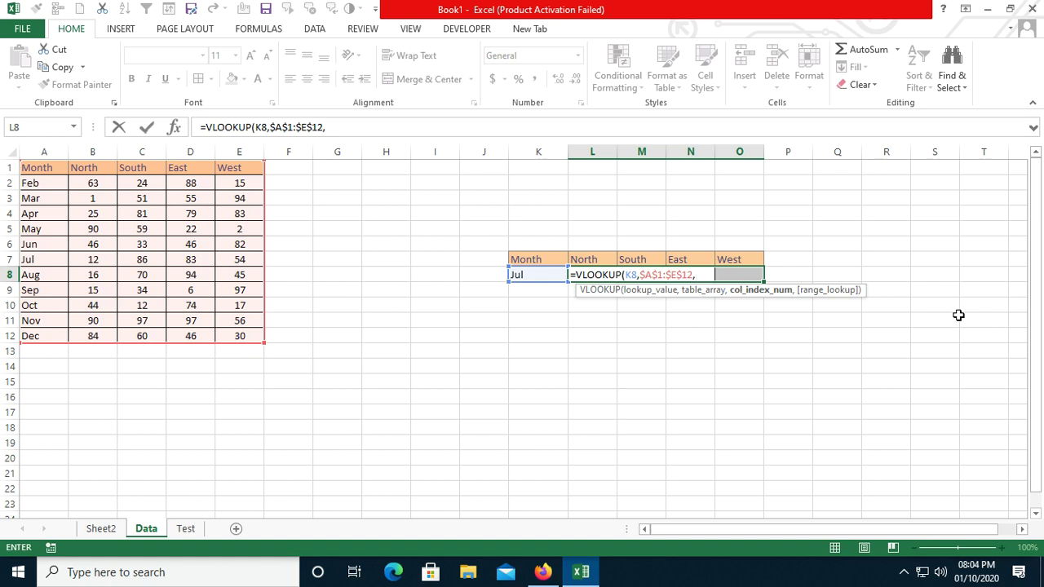
{"action": "type", "text": "{"}
{"action": "type", "text": "2,3,4,5"}
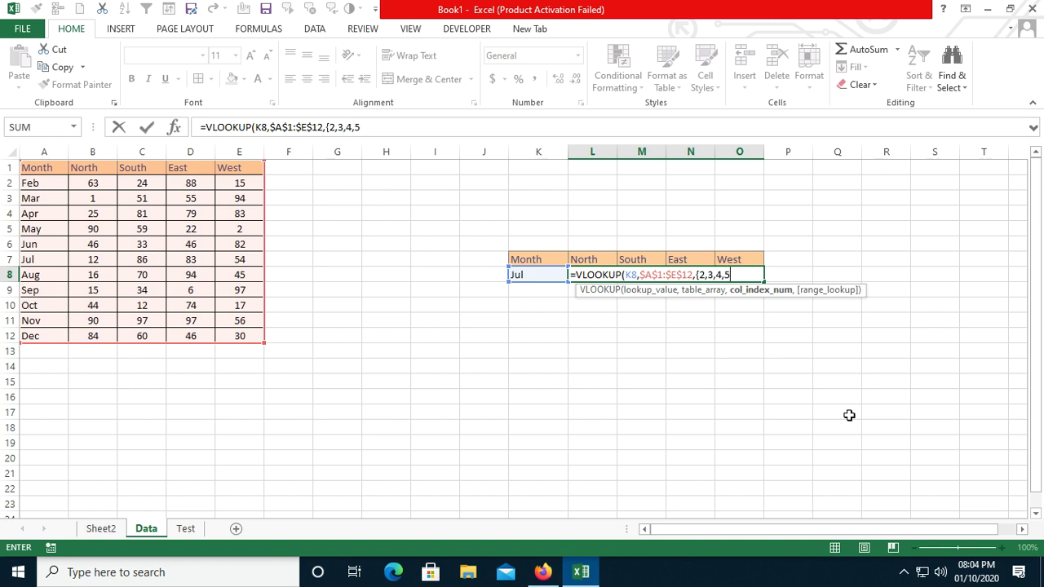
{"action": "type", "text": "},"}
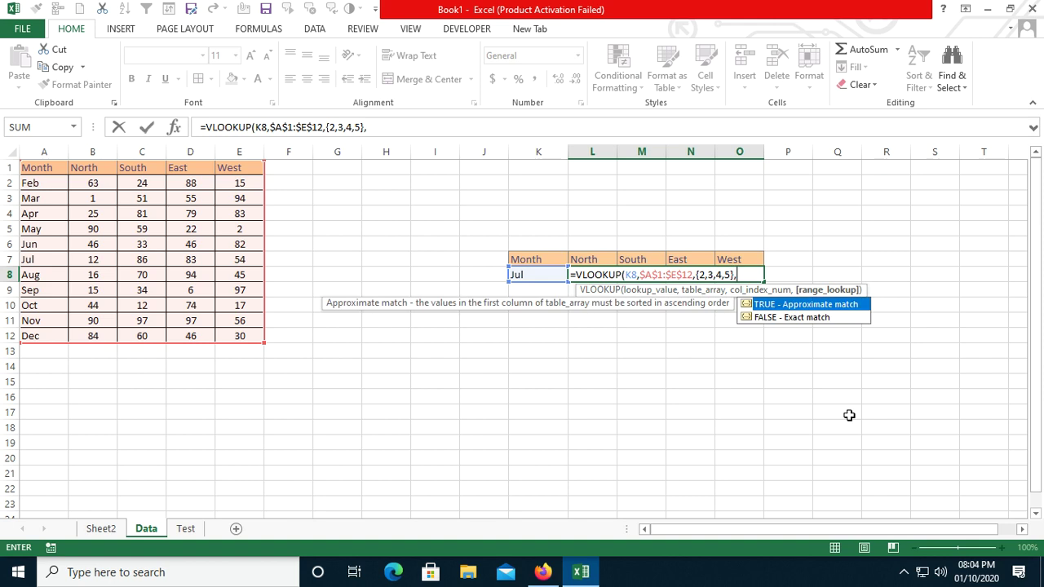
{"action": "type", "text": "0)"}
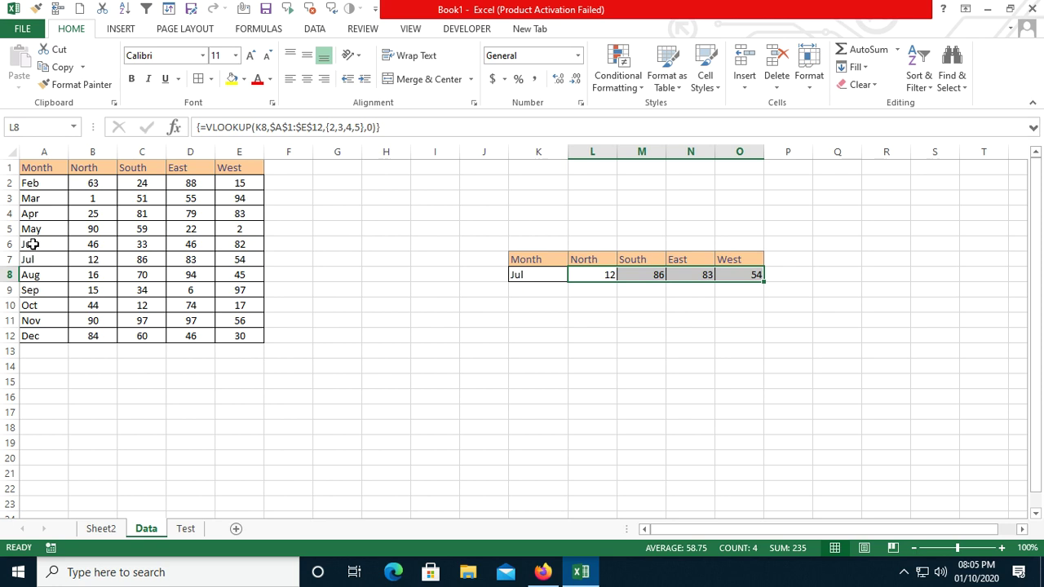
Step: Centre the lookup results in L8:O8
{"action": "left_click", "coordinate": [36, 258]}
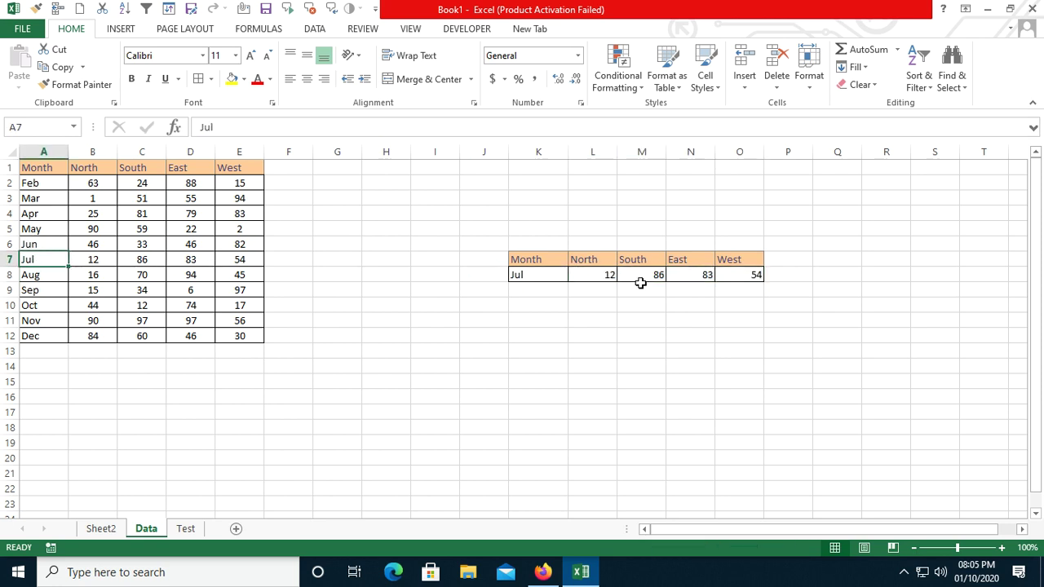
{"action": "left_click_drag", "start_coordinate": [609, 274], "coordinate": [755, 274]}
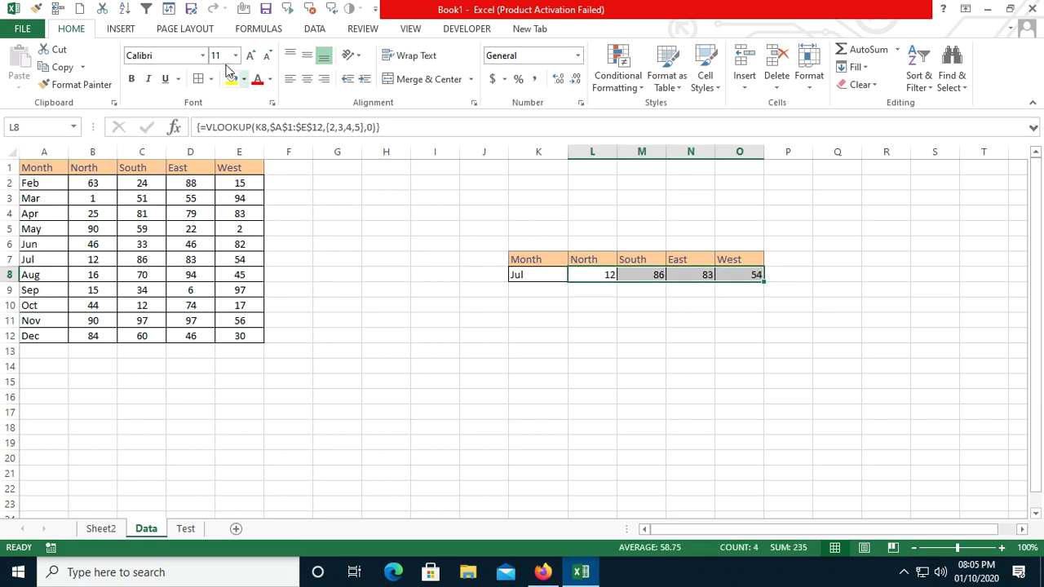
{"action": "left_click", "coordinate": [307, 78]}
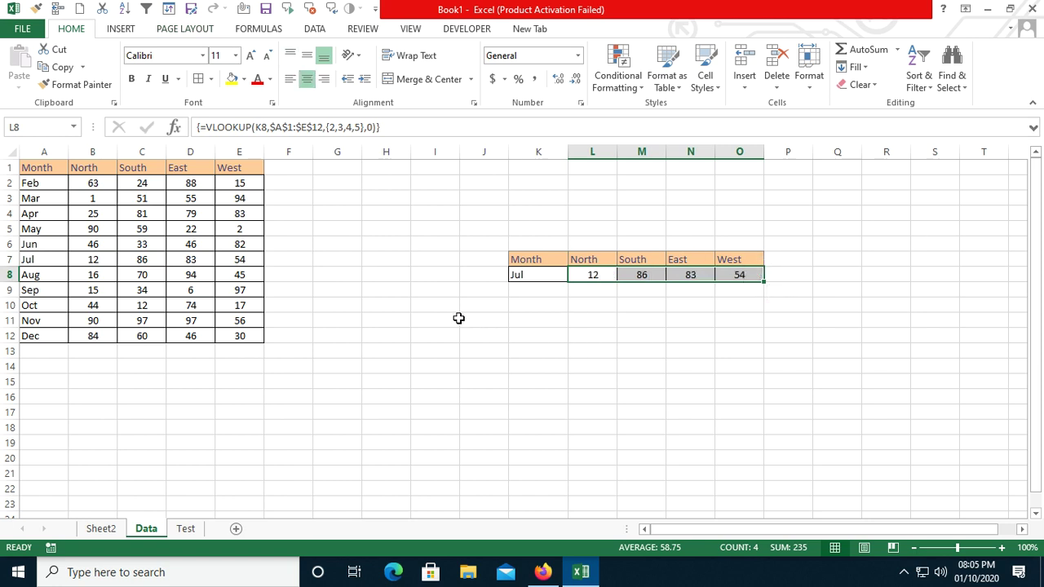
Step: Change the lookup month in K8 to Apr, giving 25, 81, 79, 83
{"action": "left_click", "coordinate": [543, 277]}
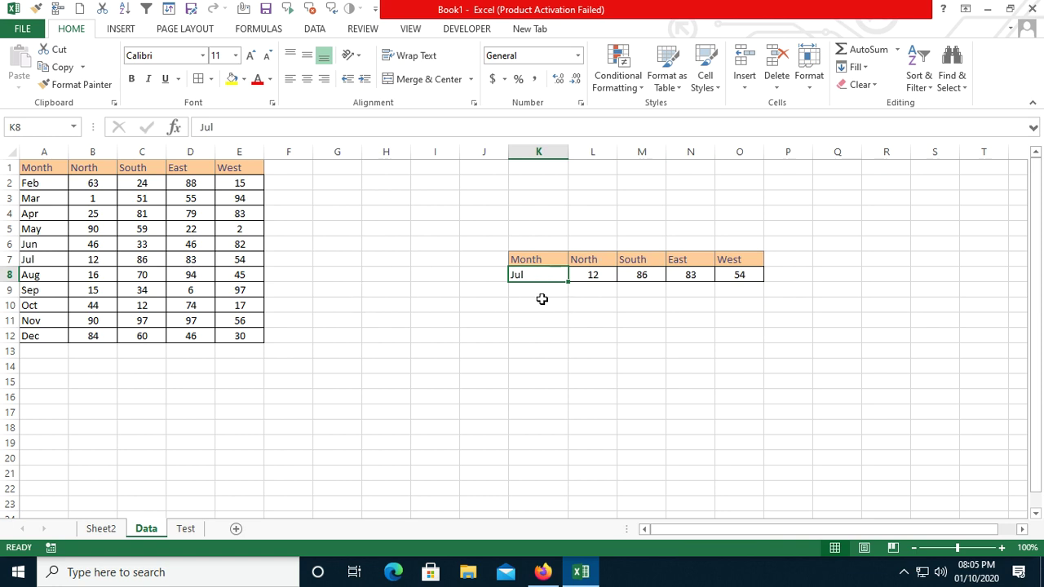
{"action": "type", "text": "Apr"}
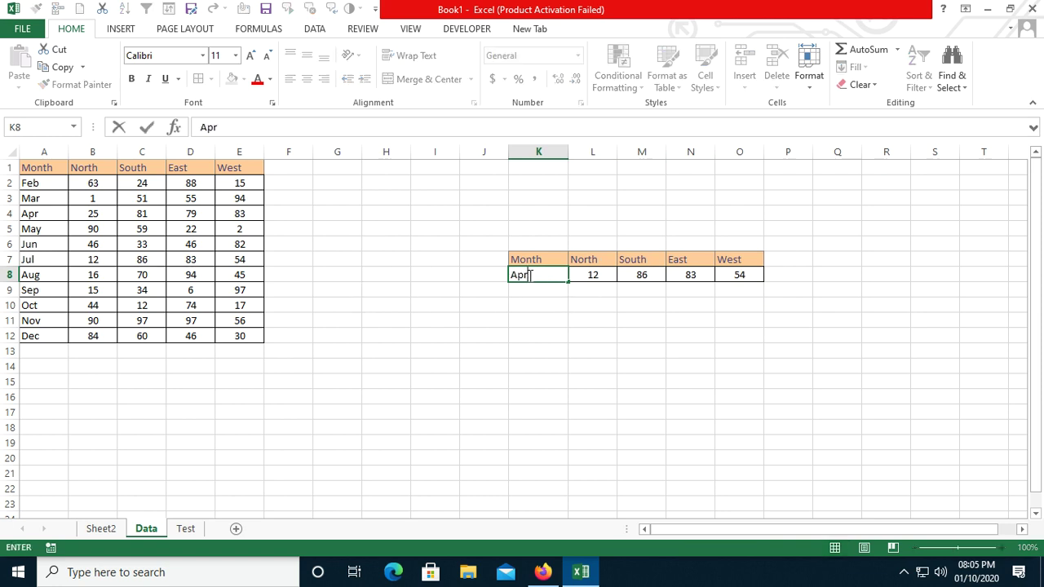
{"action": "key", "text": "Return"}
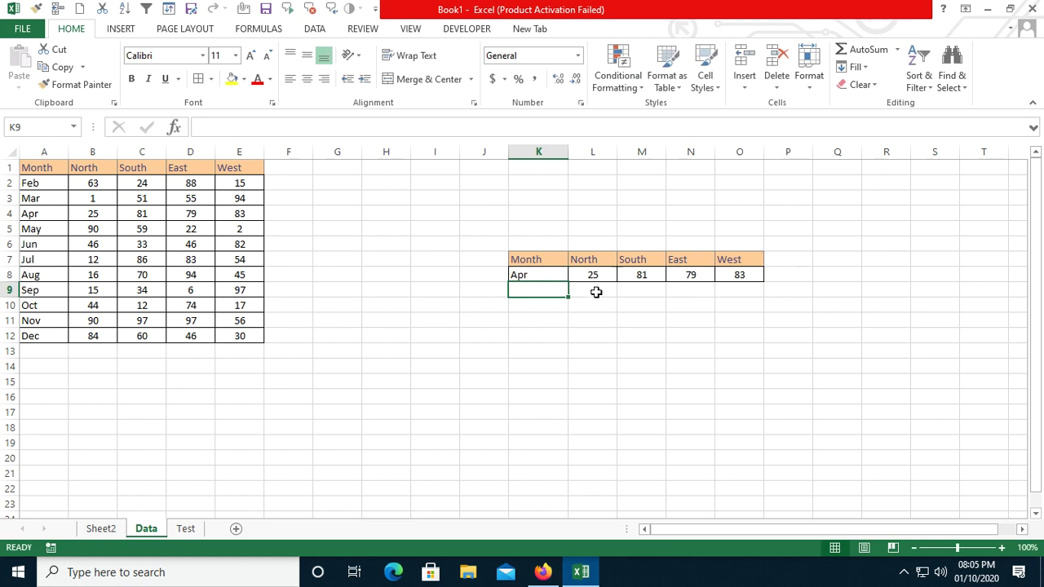
{"action": "left_click", "coordinate": [546, 277]}
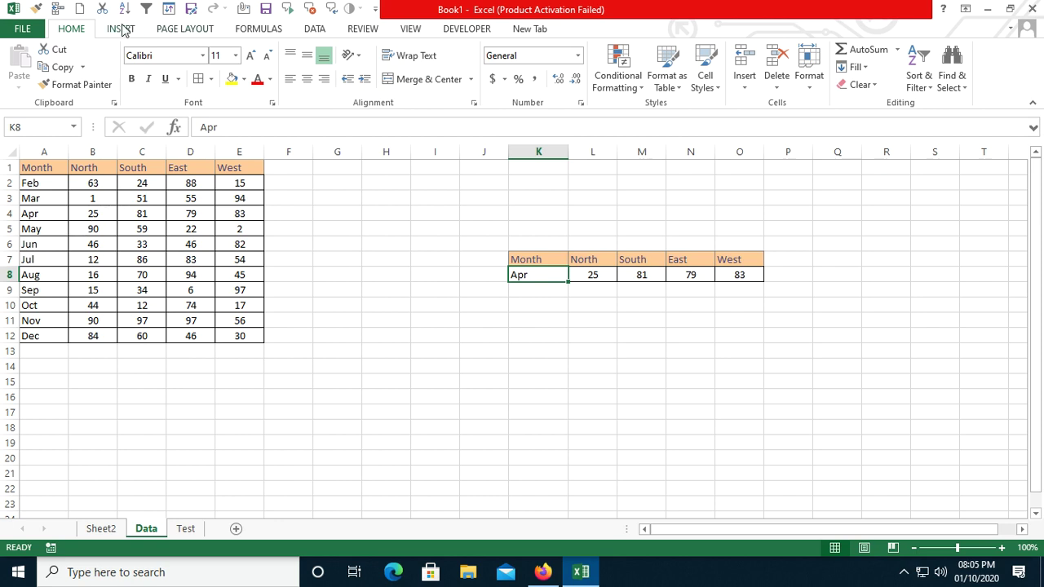
{"action": "left_click", "coordinate": [314, 29]}
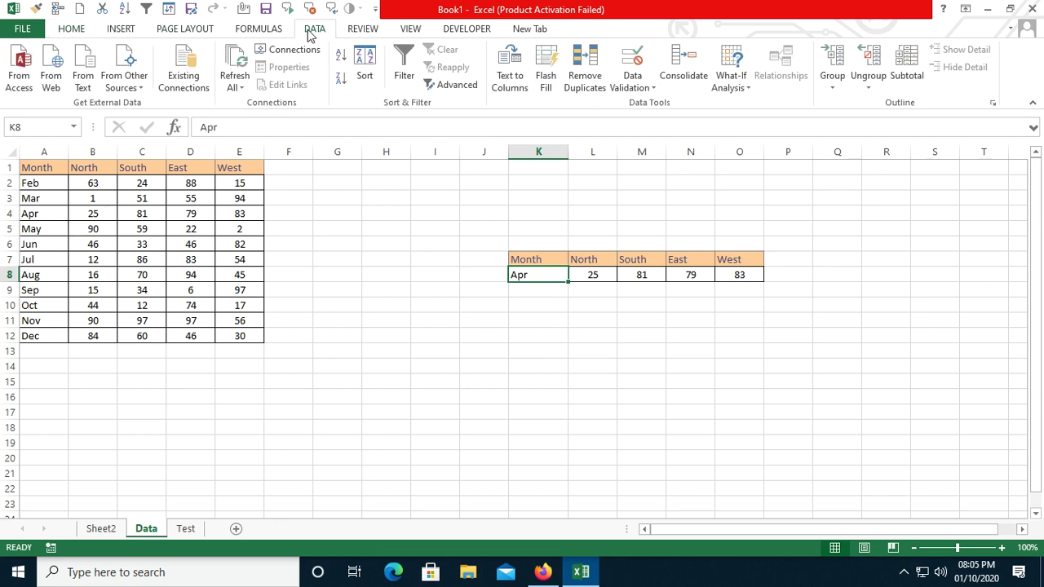
Step: Add List data validation to K8 with source =$A$2:$A$12
{"action": "left_click", "coordinate": [641, 88]}
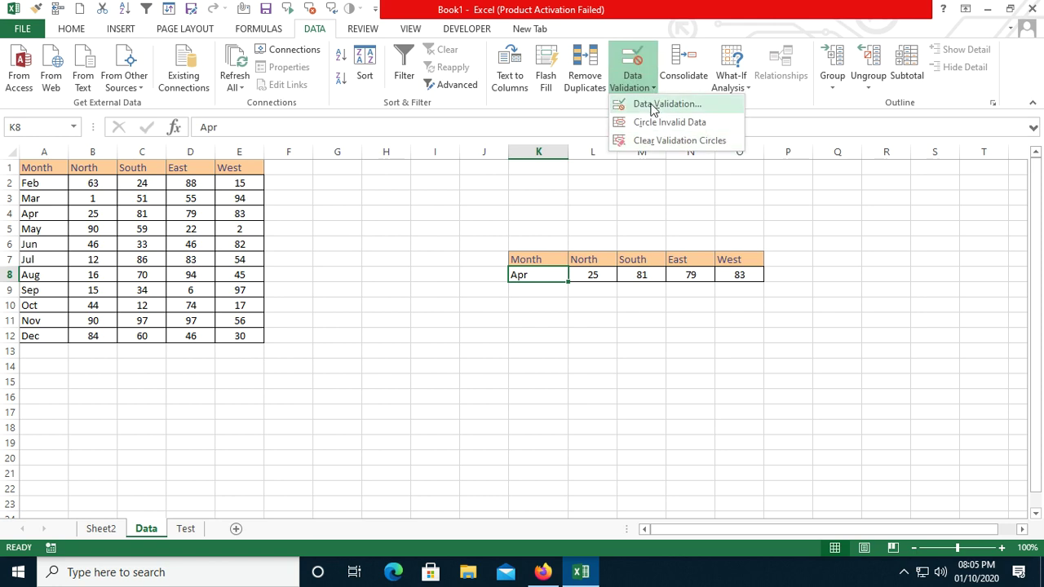
{"action": "left_click", "coordinate": [653, 106]}
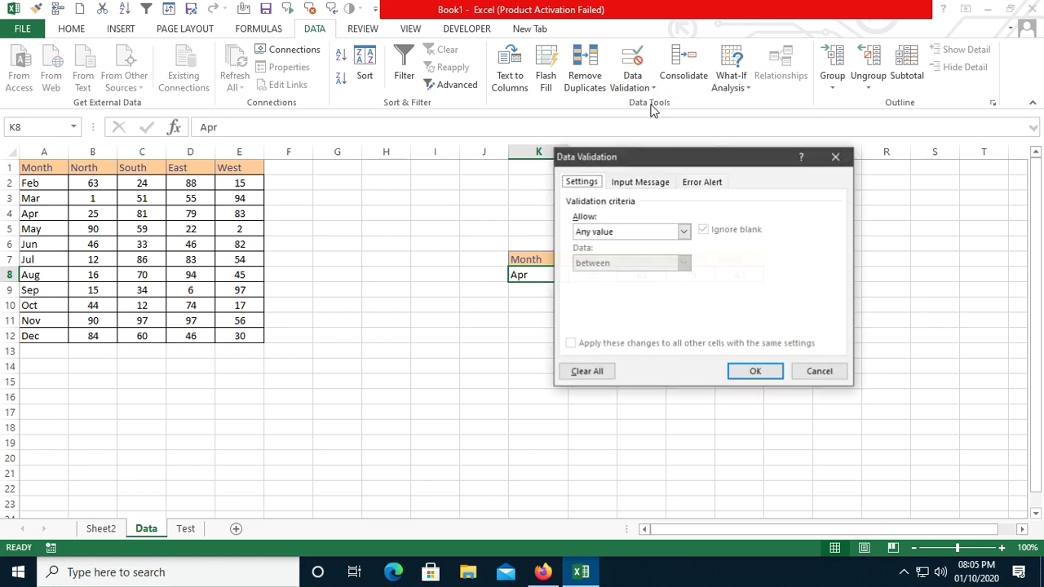
{"action": "left_click", "coordinate": [683, 232]}
{"action": "left_click", "coordinate": [607, 274]}
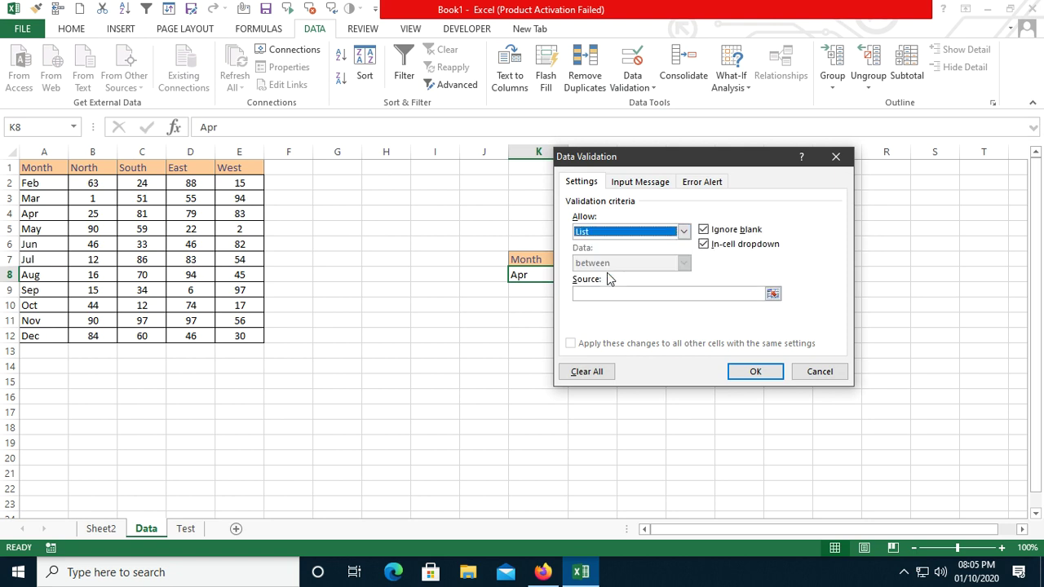
{"action": "left_click", "coordinate": [772, 294]}
{"action": "left_click_drag", "start_coordinate": [40, 187], "coordinate": [49, 336]}
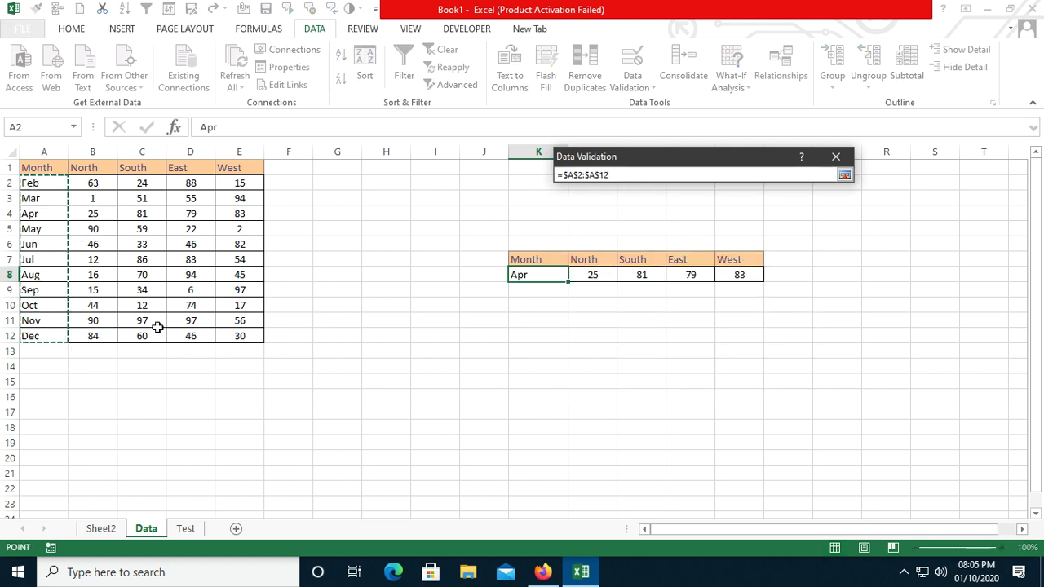
{"action": "left_click", "coordinate": [844, 174]}
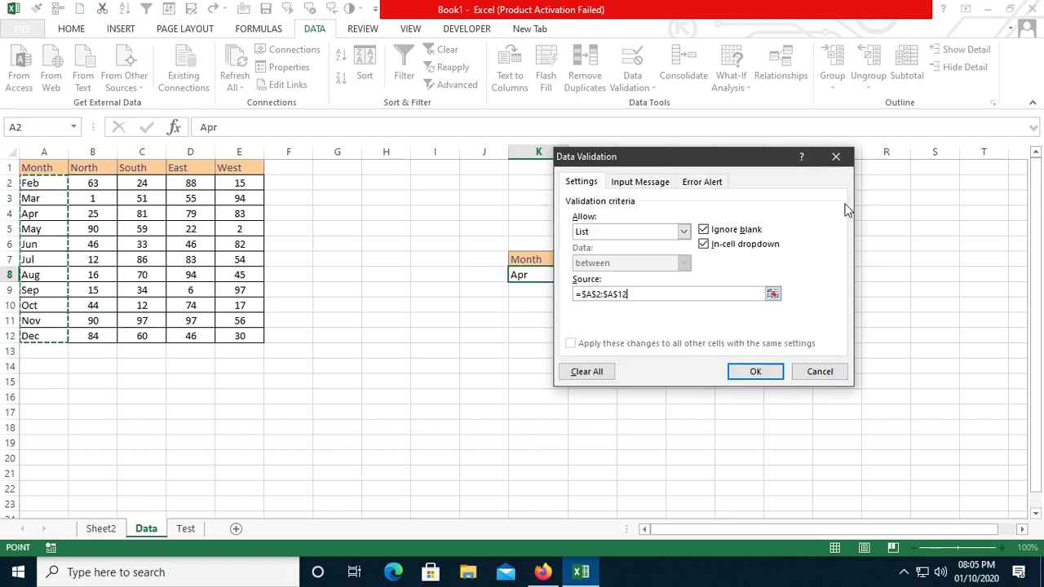
{"action": "left_click", "coordinate": [756, 372]}
Step: Choose Sep from K8's dropdown and delete the values in L8:O8
{"action": "left_click", "coordinate": [575, 274]}
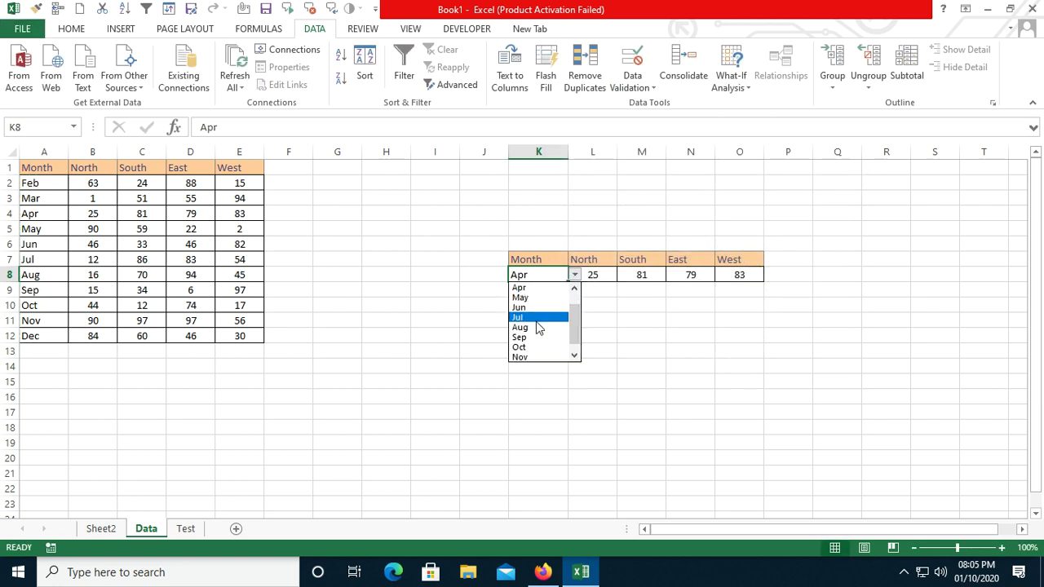
{"action": "left_click", "coordinate": [540, 327]}
{"action": "left_click", "coordinate": [575, 275]}
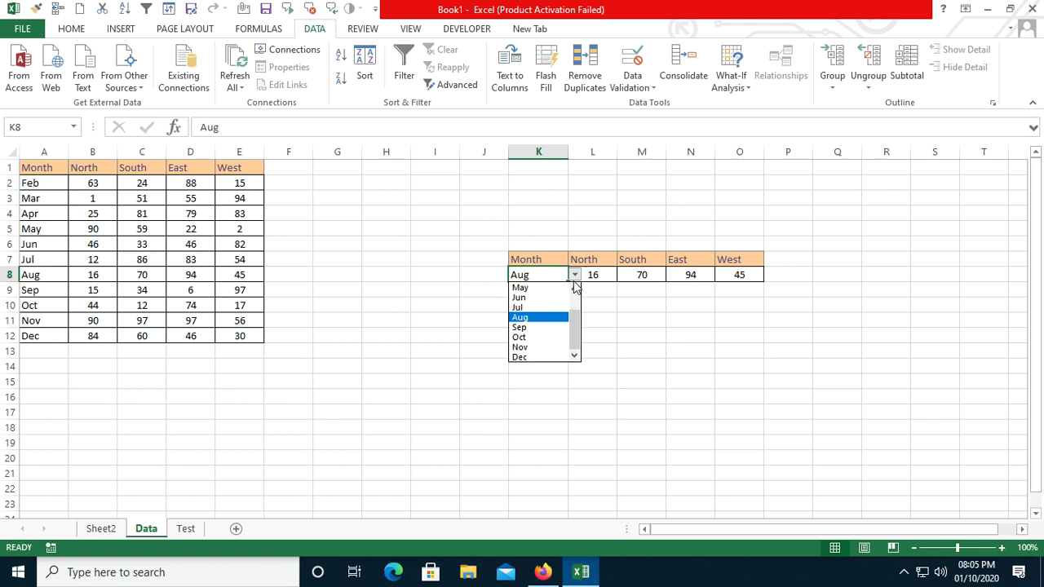
{"action": "left_click", "coordinate": [535, 328]}
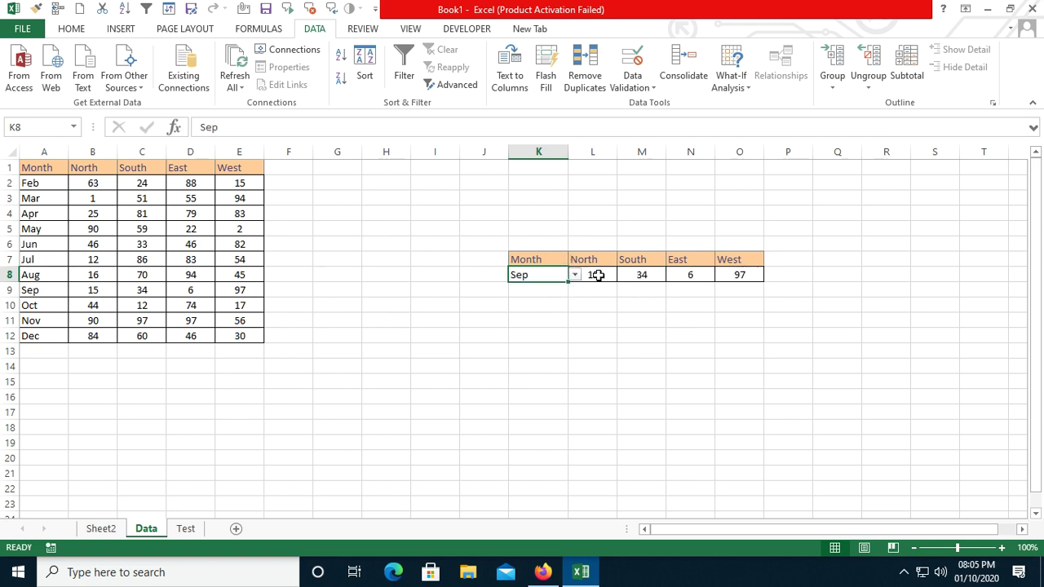
{"action": "left_click_drag", "start_coordinate": [598, 276], "coordinate": [734, 274]}
{"action": "key", "text": "Delete"}
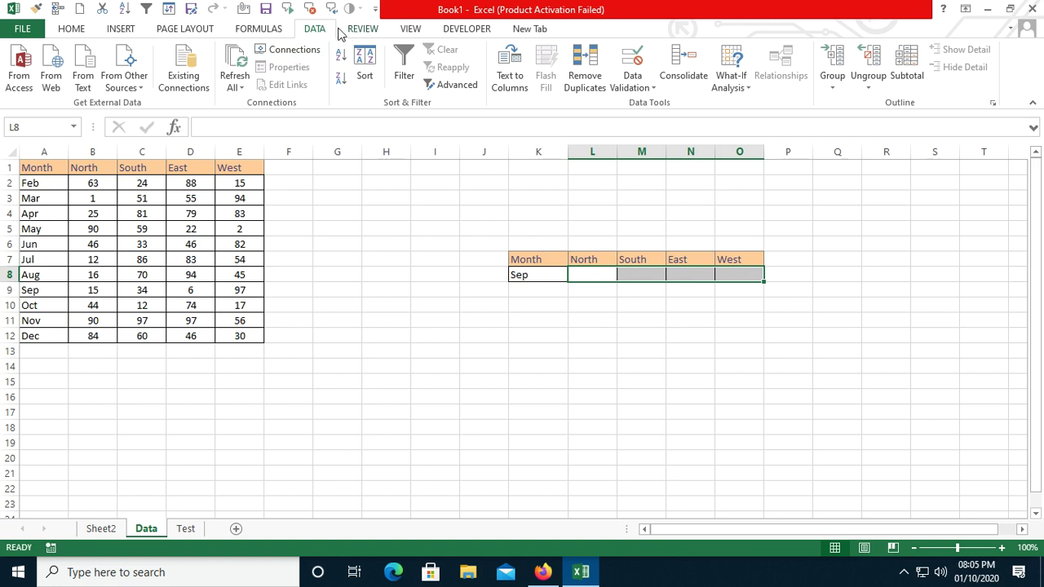
Step: Set up a macro recording named Vlookupexample, stored in This Workbook
{"action": "left_click", "coordinate": [411, 30]}
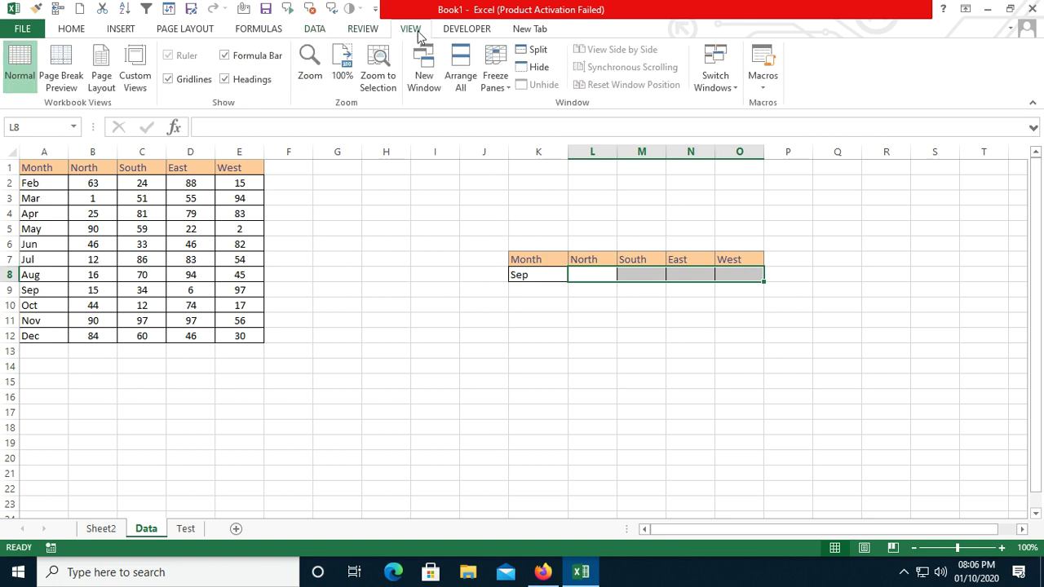
{"action": "left_click", "coordinate": [763, 85]}
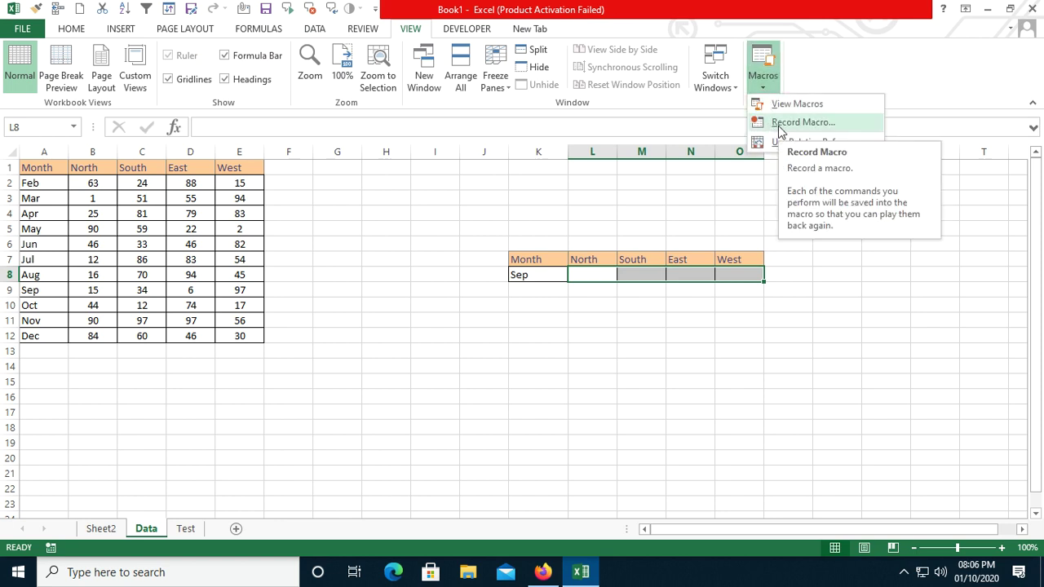
{"action": "left_click", "coordinate": [783, 124]}
{"action": "left_click_drag", "start_coordinate": [682, 177], "coordinate": [346, 56]}
{"action": "type", "text": "Vlookupexample"}
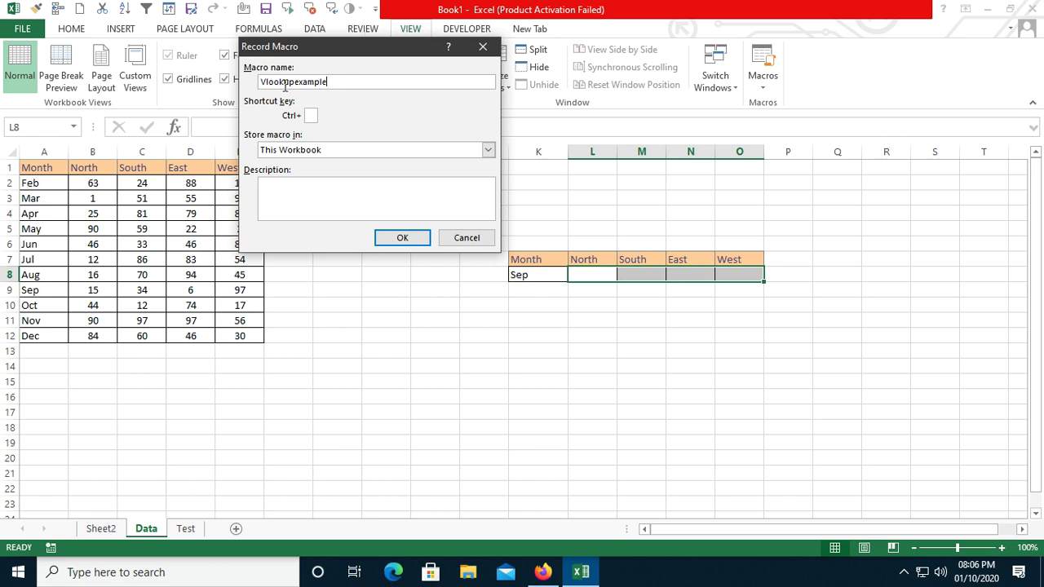
{"action": "left_click", "coordinate": [275, 197]}
Step: Start recording, select L8:O8, and abandon a first VLOOKUP attempt
{"action": "left_click", "coordinate": [402, 237]}
{"action": "left_click", "coordinate": [592, 281]}
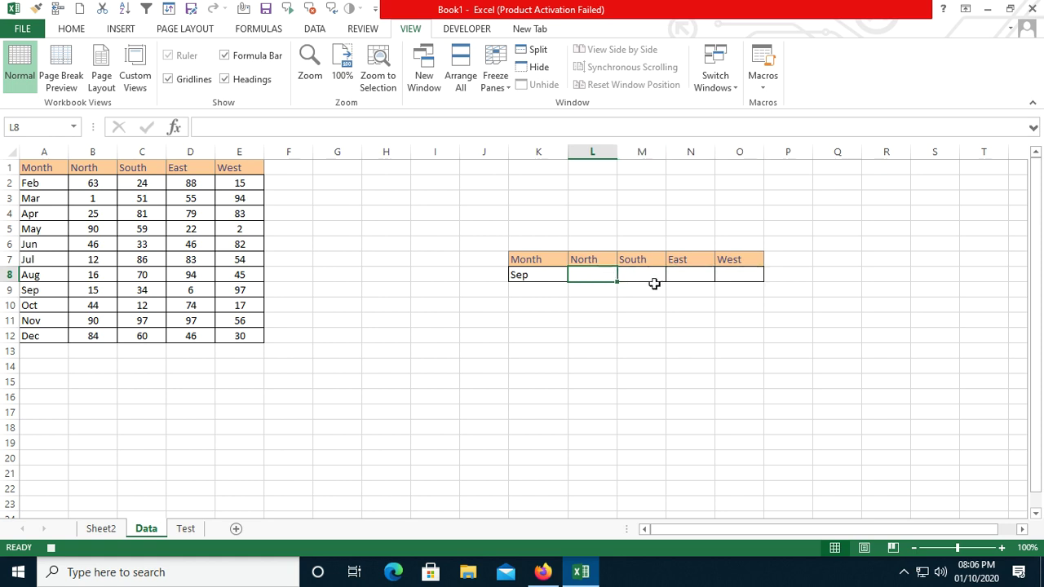
{"action": "left_click_drag", "start_coordinate": [718, 279], "coordinate": [731, 282]}
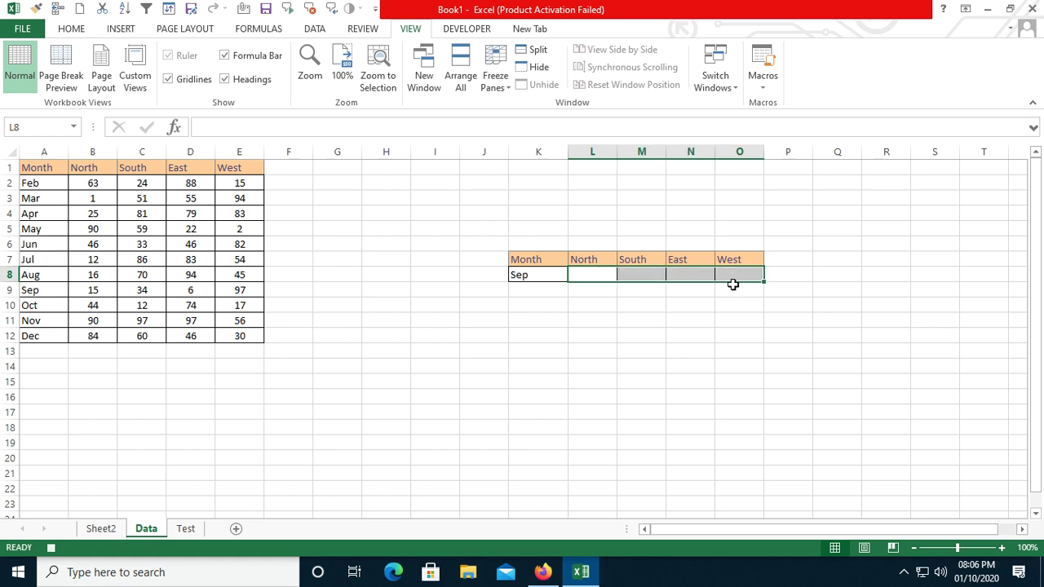
{"action": "type", "text": "=vl"}
{"action": "key", "text": "Tab"}
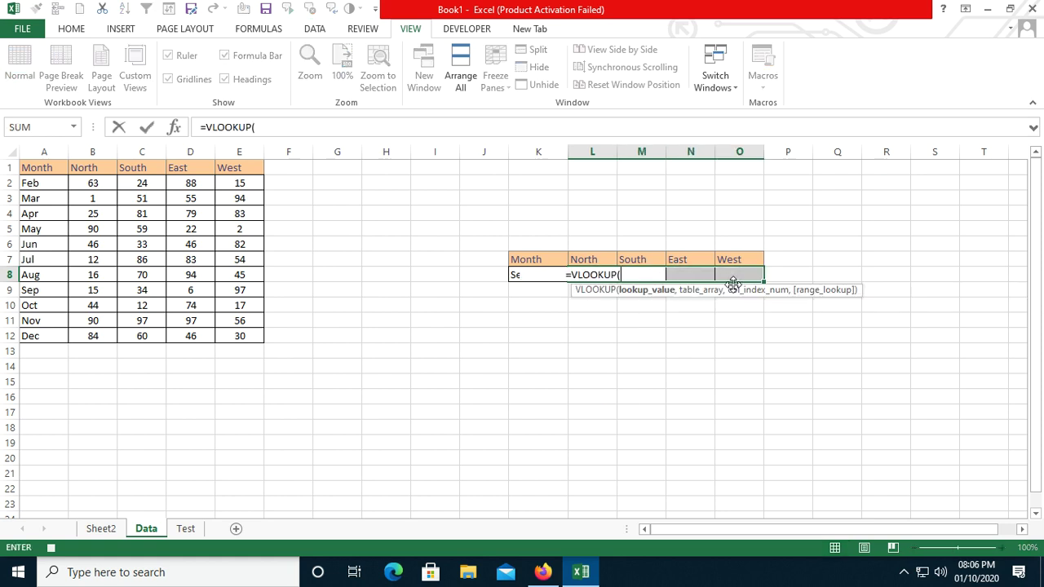
{"action": "key", "text": "F2"}
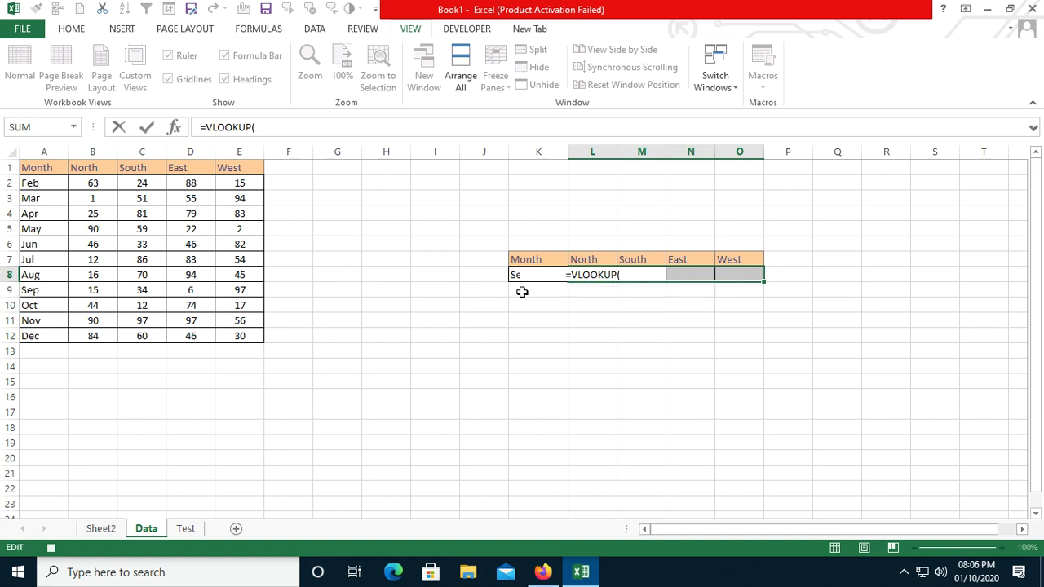
{"action": "left_click", "coordinate": [641, 274]}
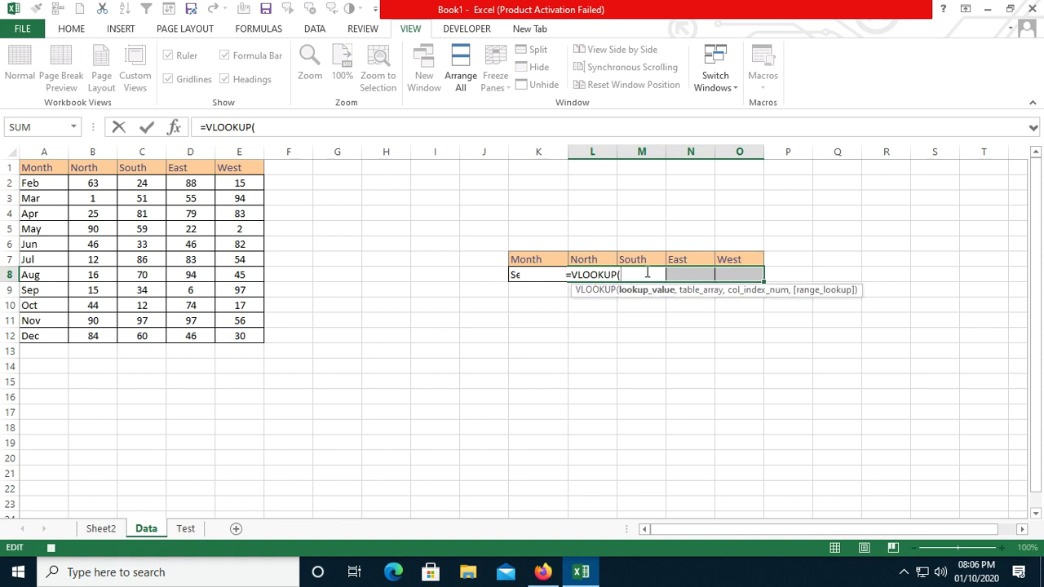
{"action": "key", "text": "Escape"}
Step: Array-enter =VLOOKUP(K8,$A$1:$E$12,{2,3,4,5},0) across L8:O8 with Ctrl+Shift+Enter
{"action": "type", "text": "=vl"}
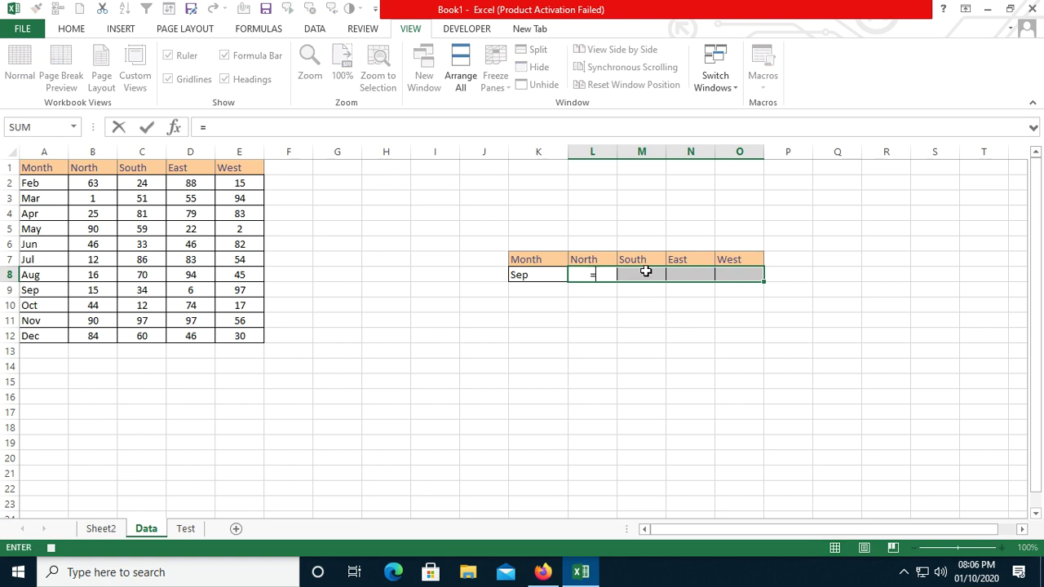
{"action": "key", "text": "Tab"}
{"action": "key", "text": "Left"}
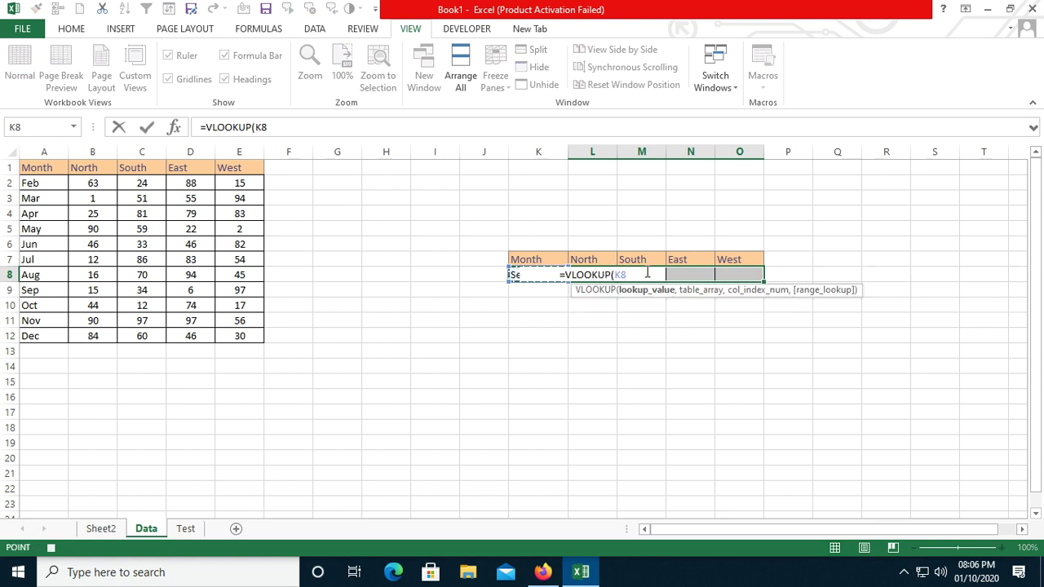
{"action": "type", "text": ","}
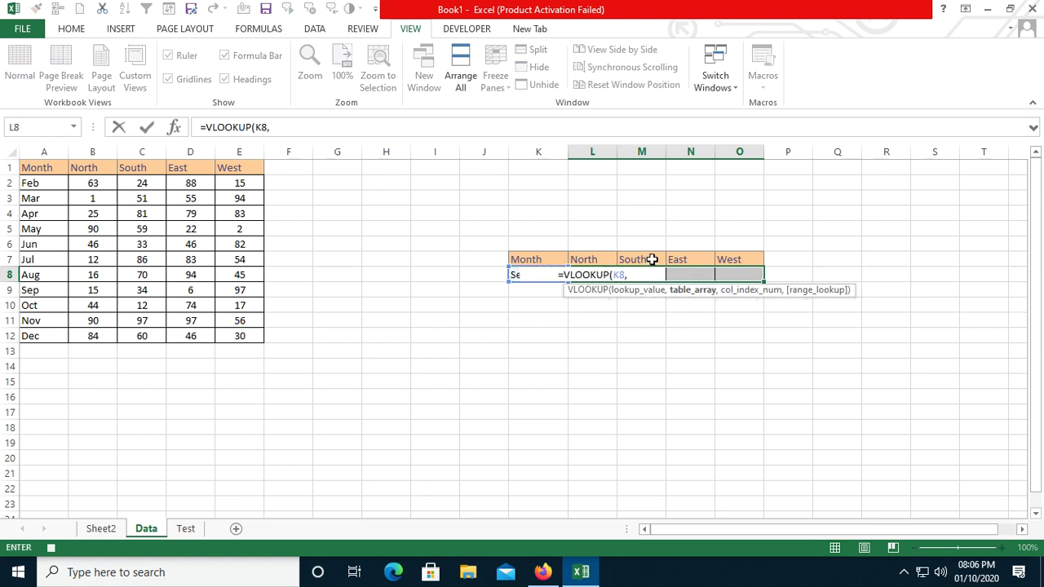
{"action": "left_click_drag", "start_coordinate": [62, 168], "coordinate": [233, 337]}
{"action": "key", "text": "F4"}
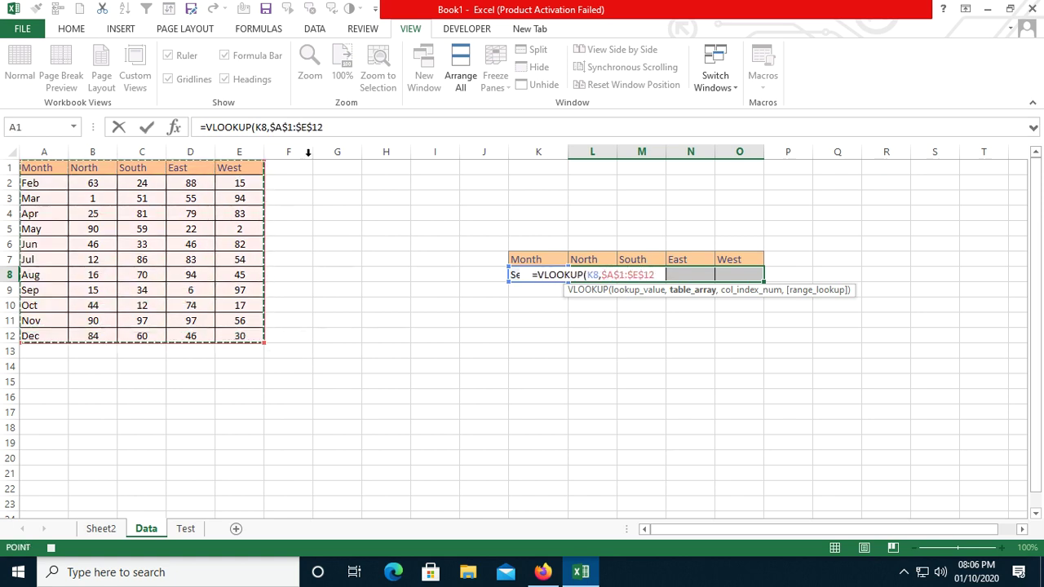
{"action": "type", "text": ","}
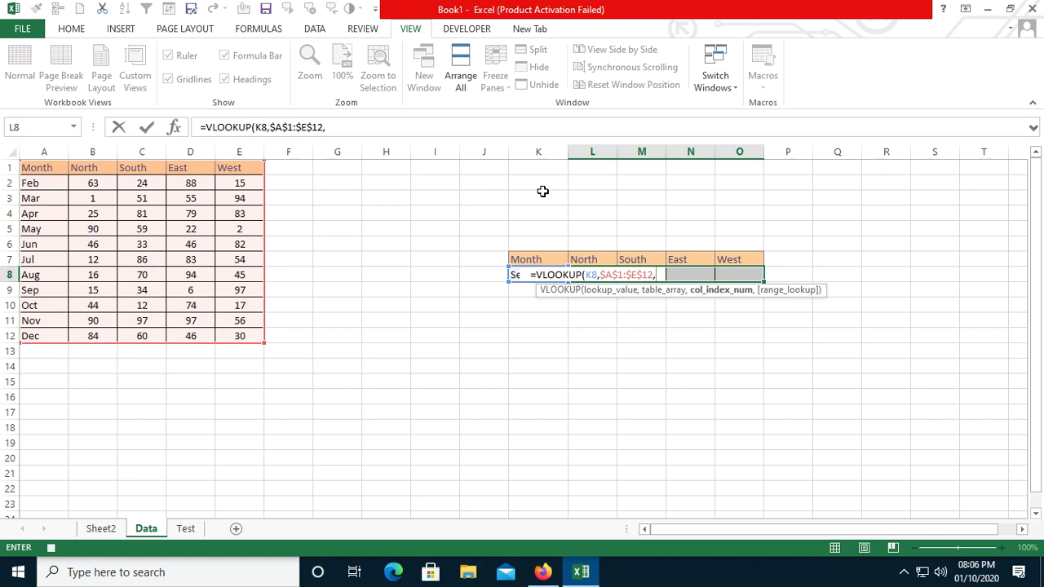
{"action": "type", "text": "{"}
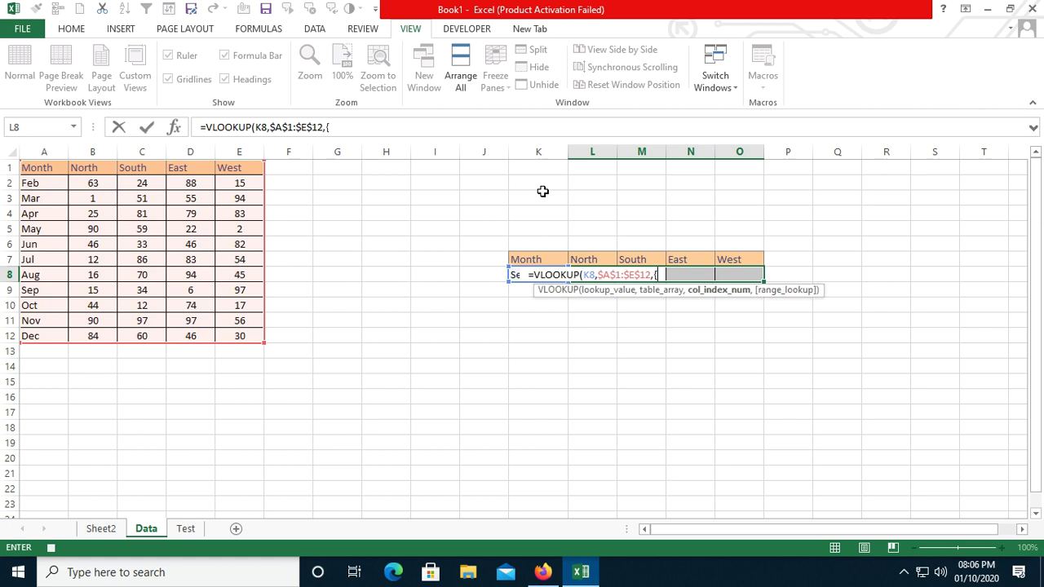
{"action": "type", "text": "2,3"}
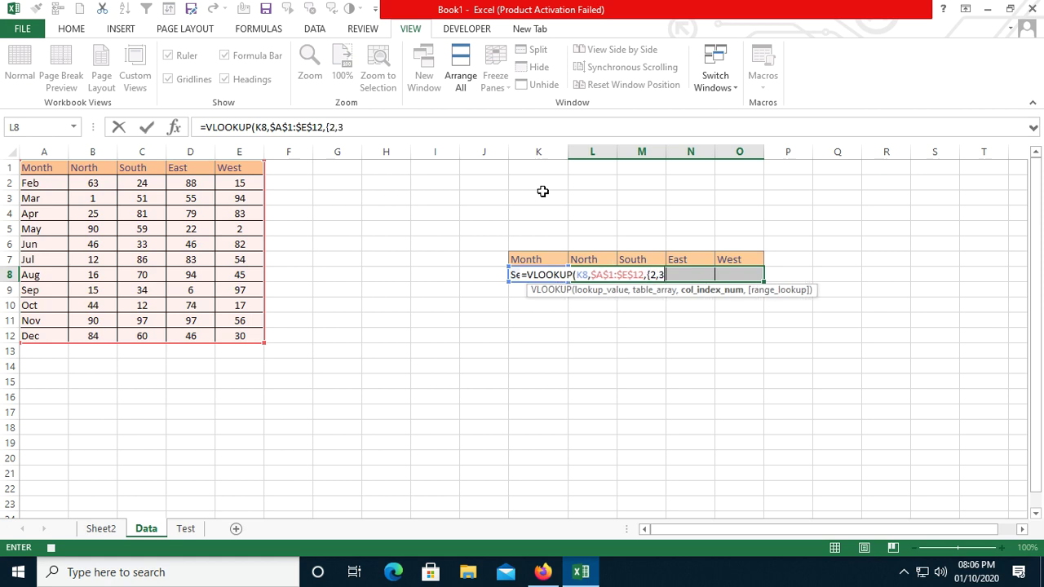
{"action": "type", "text": ",4,5"}
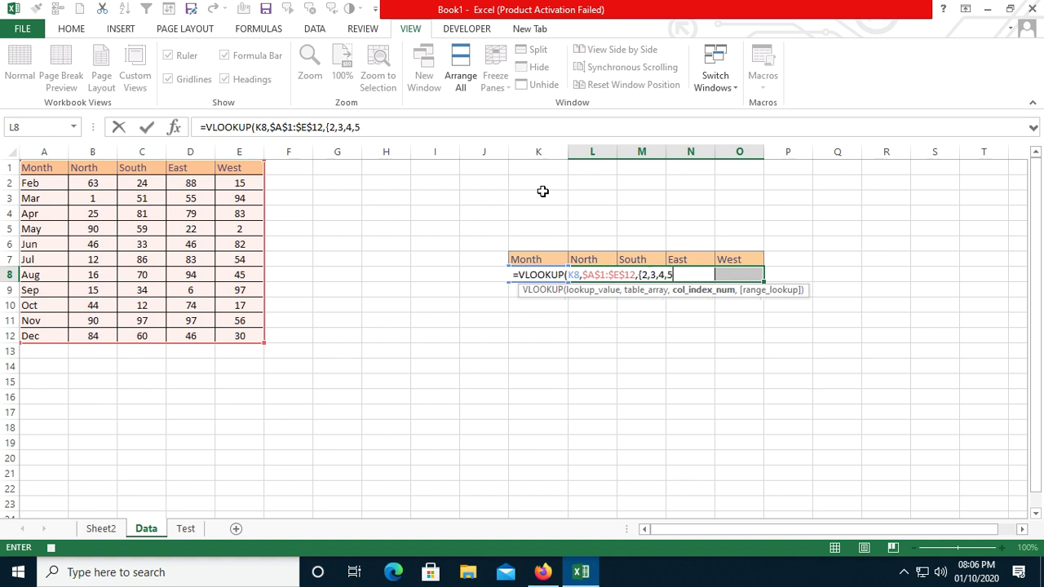
{"action": "type", "text": "},0"}
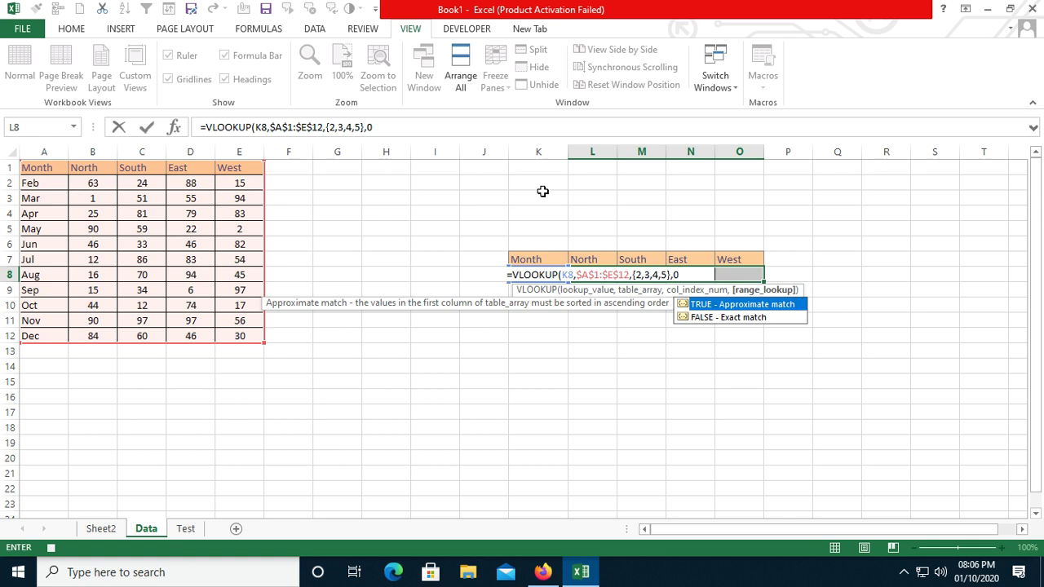
{"action": "type", "text": ")"}
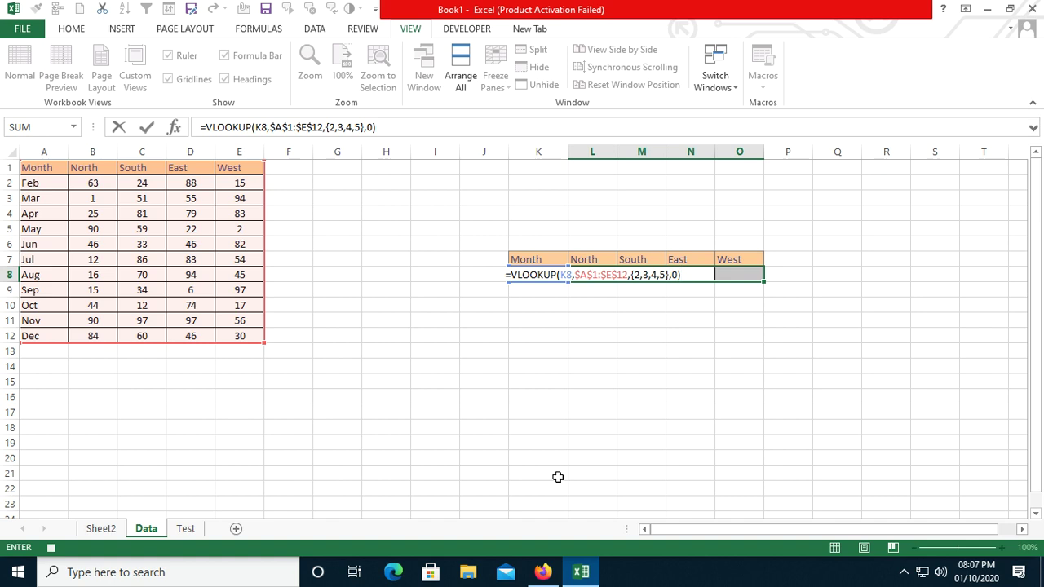
{"action": "key", "text": "ctrl+shift+Return"}
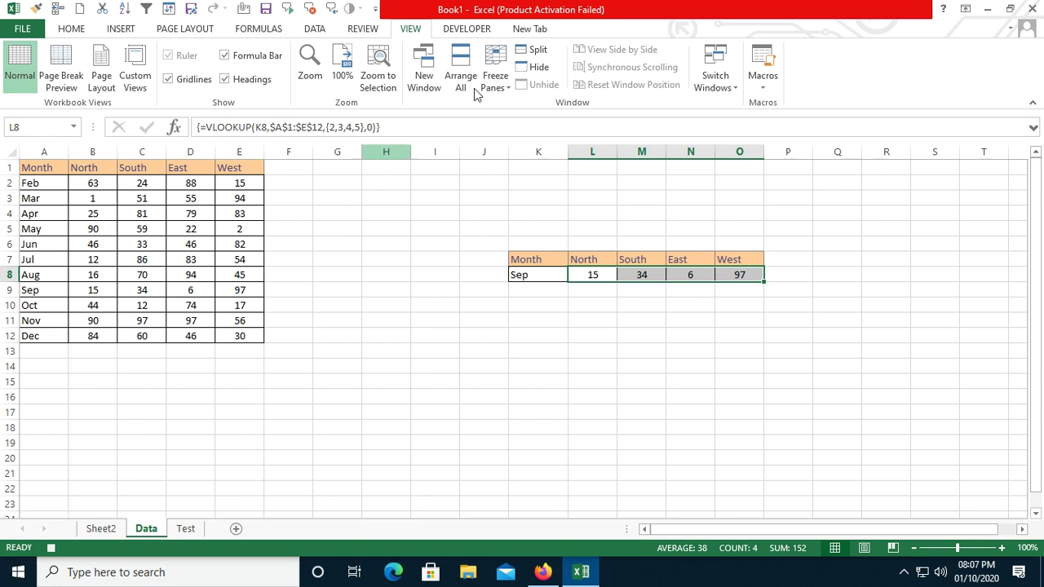
Step: Stop the Vlookupexample recording and deselect the Sep results 15, 34, 6, 97
{"action": "left_click", "coordinate": [763, 85]}
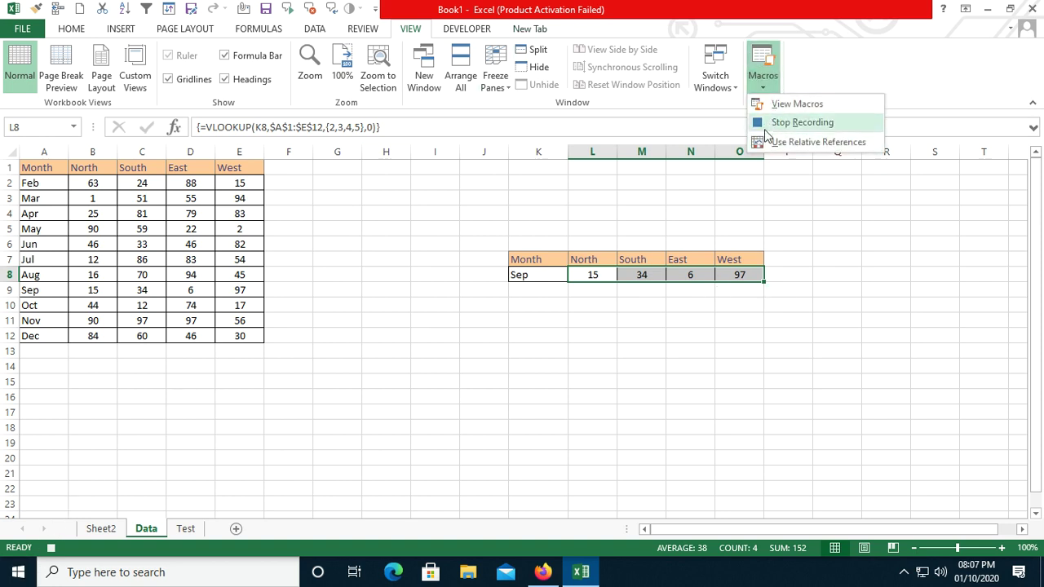
{"action": "left_click", "coordinate": [799, 123]}
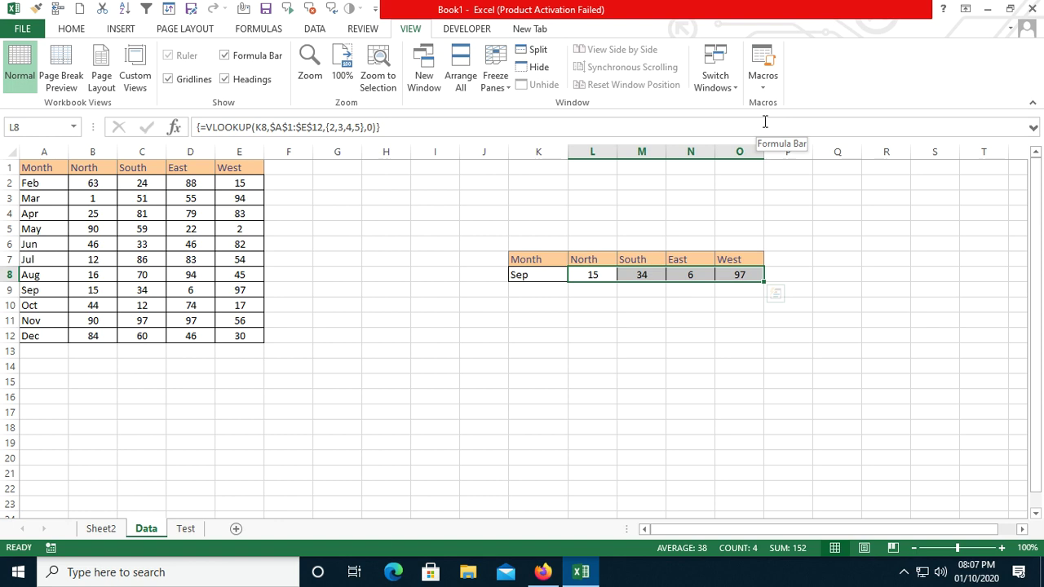
{"action": "left_click", "coordinate": [399, 457]}
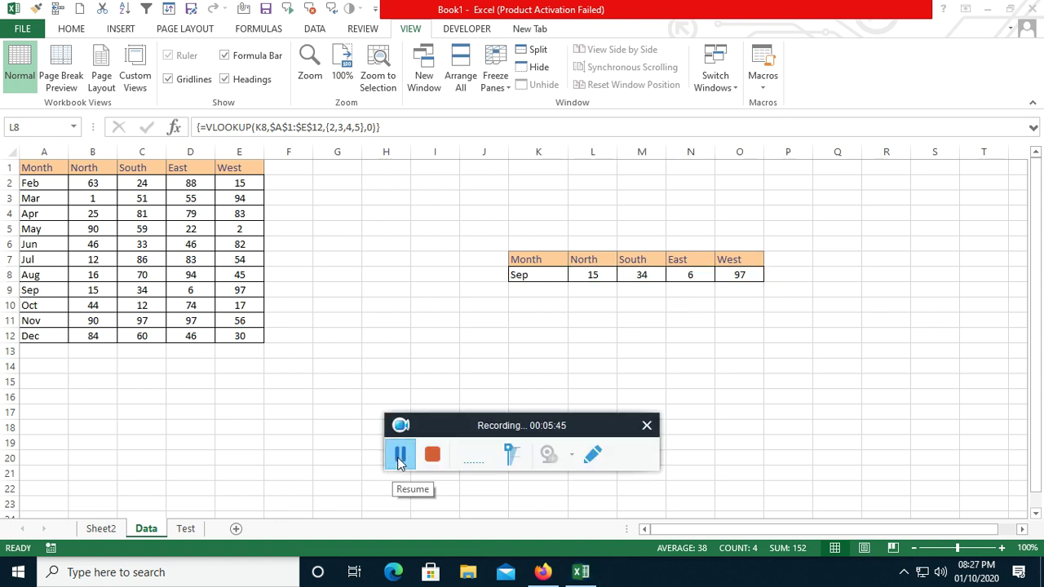
{"action": "left_click", "coordinate": [399, 458]}
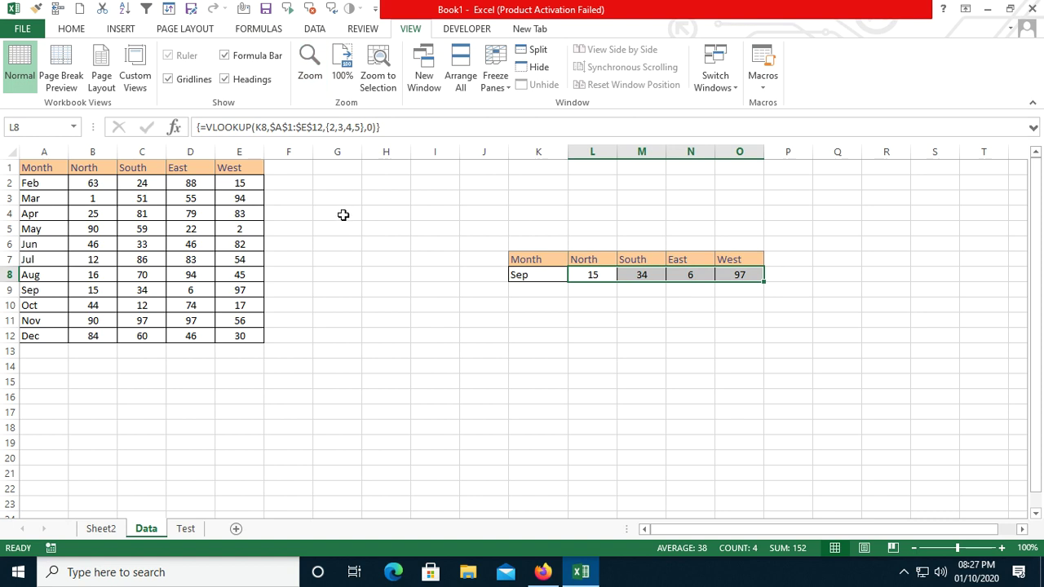
{"action": "left_click", "coordinate": [446, 326]}
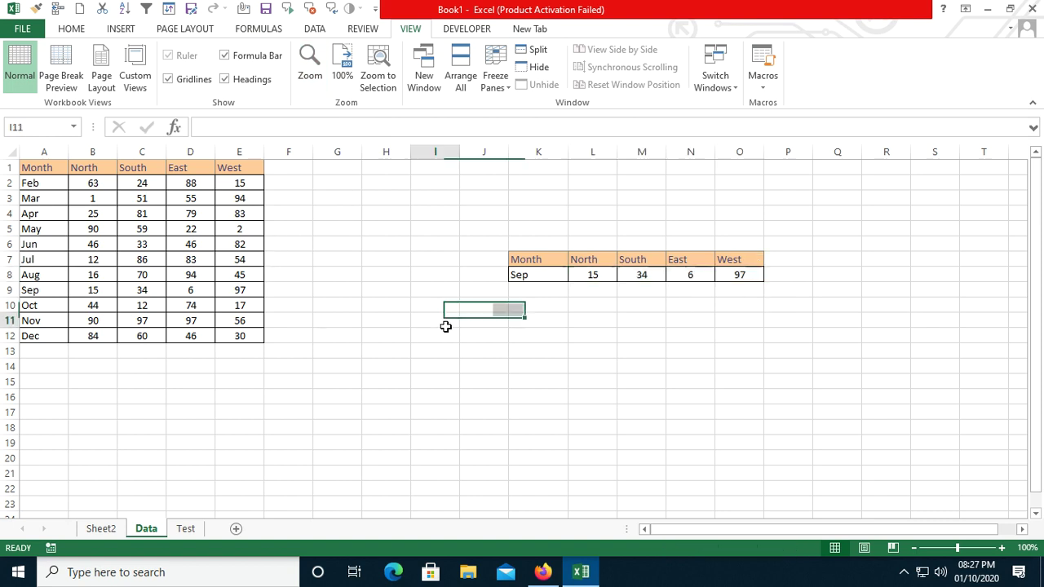
Step: Draw a rounded rectangle over K2:M3 above the lookup table
{"action": "left_click", "coordinate": [119, 30]}
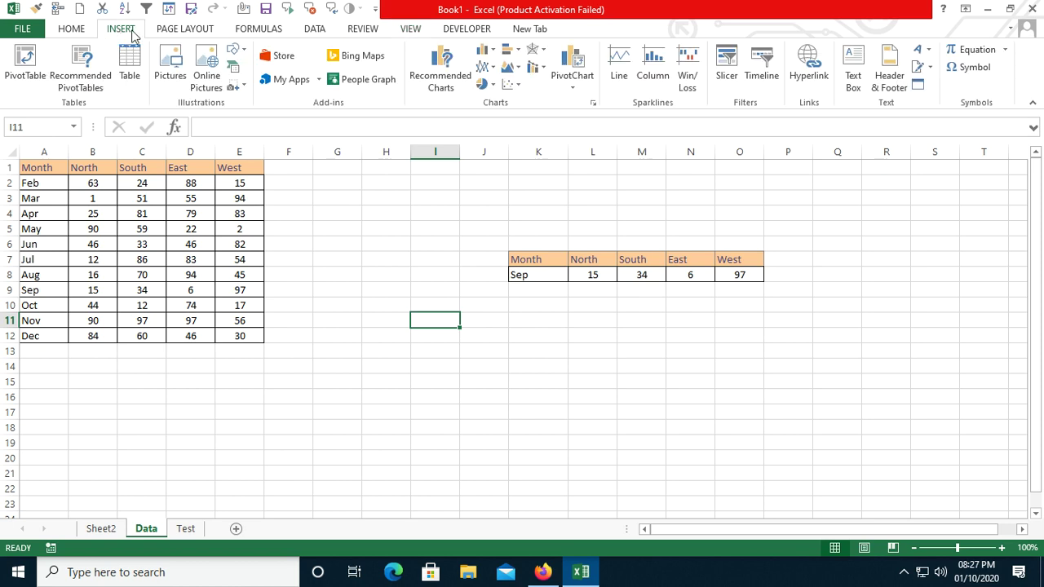
{"action": "left_click", "coordinate": [234, 49]}
{"action": "left_click", "coordinate": [310, 85]}
{"action": "left_click_drag", "start_coordinate": [555, 183], "coordinate": [671, 221]}
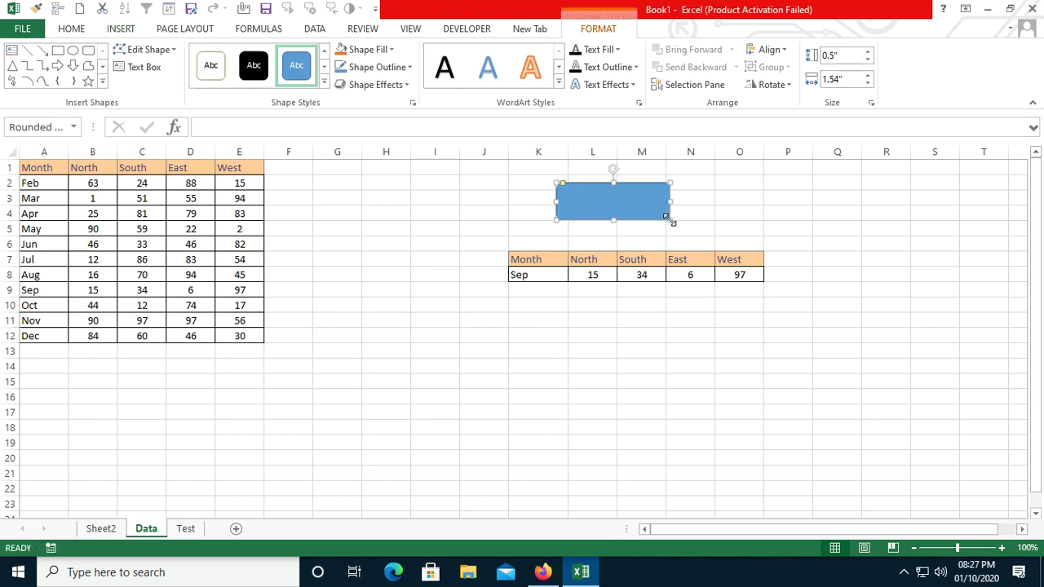
{"action": "left_click", "coordinate": [726, 217]}
Step: Try to reposition the rounded rectangle above the Sep lookup block
{"action": "right_click", "coordinate": [626, 210]}
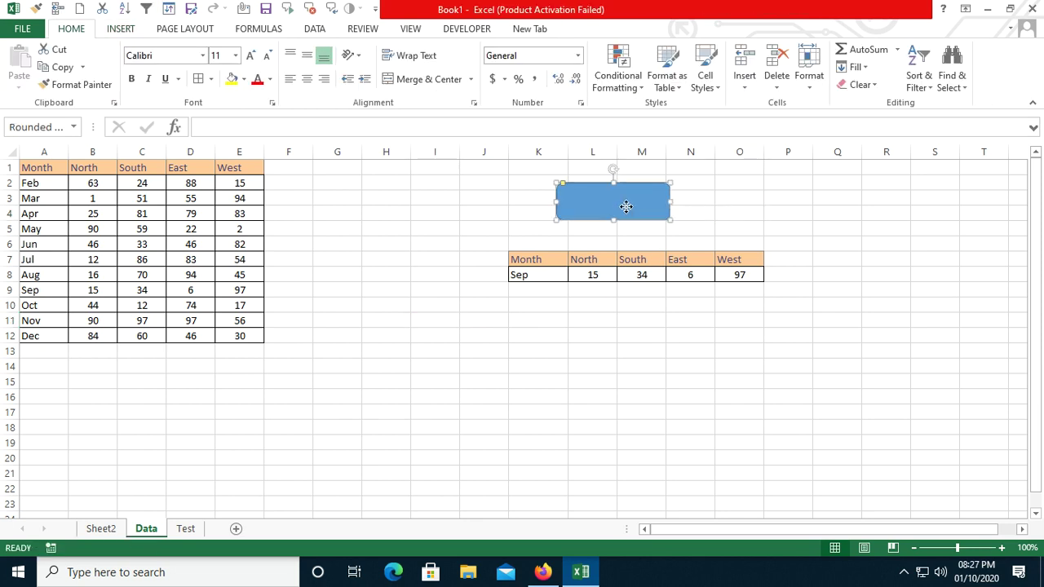
{"action": "left_click", "coordinate": [450, 213]}
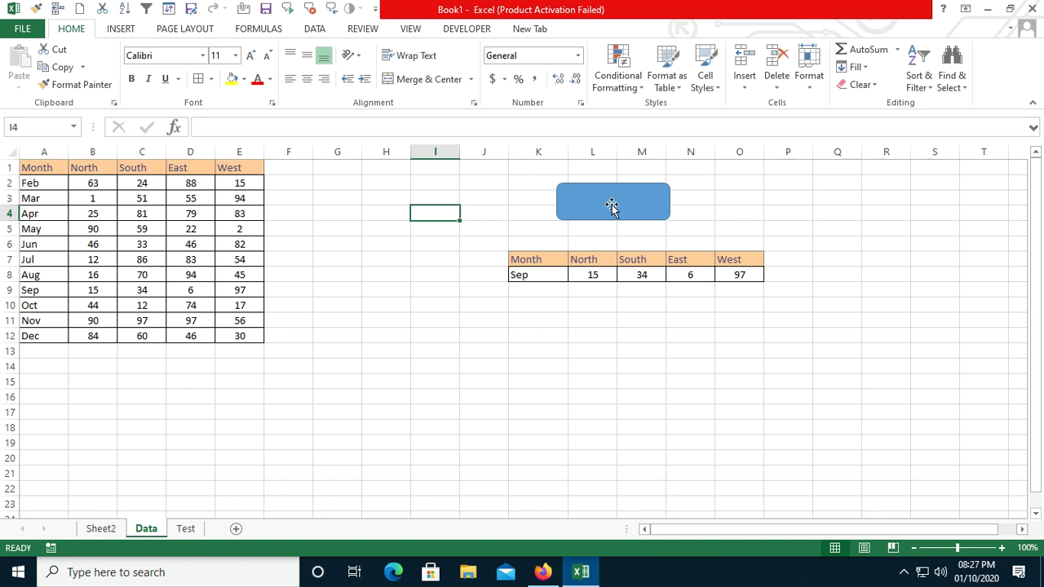
{"action": "right_click", "coordinate": [613, 207]}
{"action": "left_click", "coordinate": [438, 210]}
{"action": "right_click", "coordinate": [610, 208]}
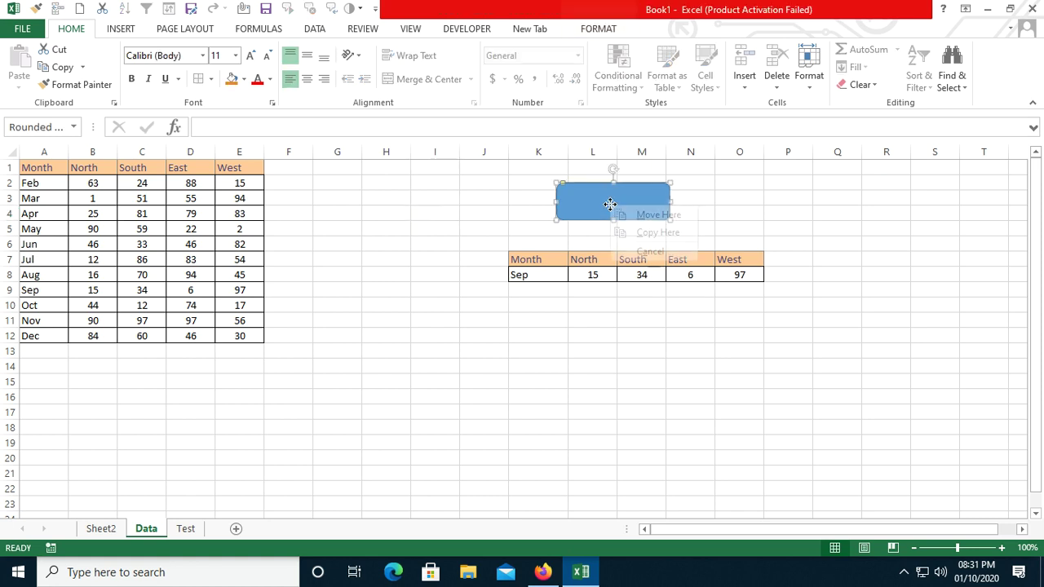
{"action": "left_click", "coordinate": [747, 199]}
{"action": "left_click", "coordinate": [709, 173]}
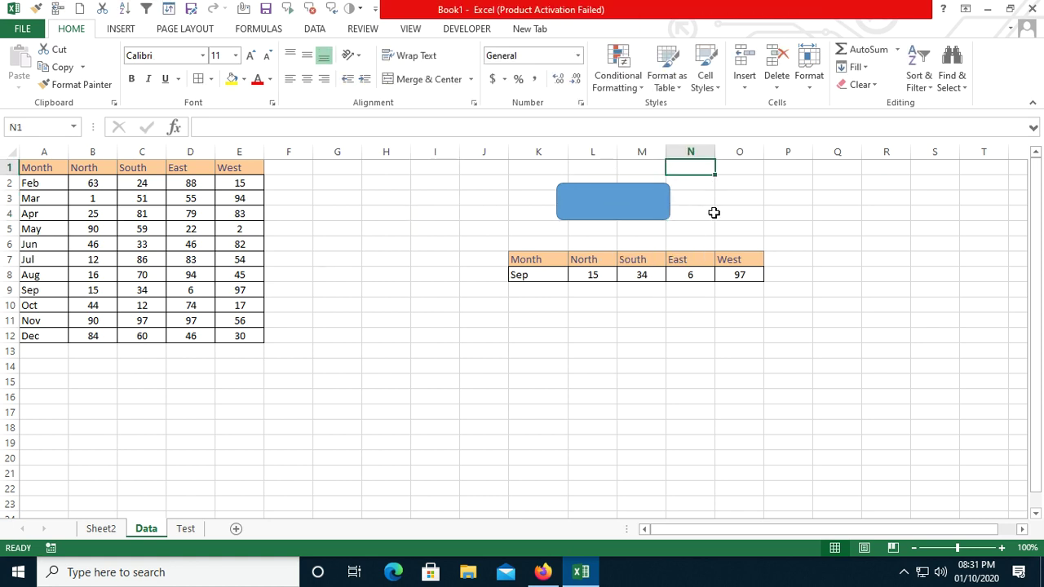
{"action": "right_click", "coordinate": [634, 199]}
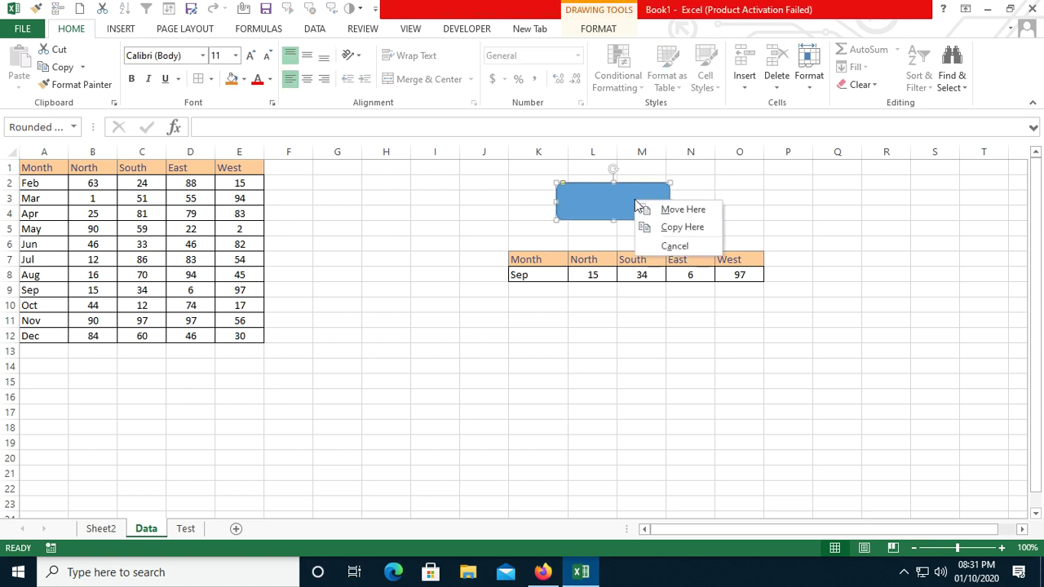
{"action": "left_click", "coordinate": [744, 204]}
{"action": "left_click", "coordinate": [432, 197]}
{"action": "left_click", "coordinate": [397, 224]}
{"action": "left_click", "coordinate": [386, 167]}
Step: Assign the Vlookupexample macro to the blue rounded rectangle above the Sep lookup block
{"action": "right_click", "coordinate": [611, 201]}
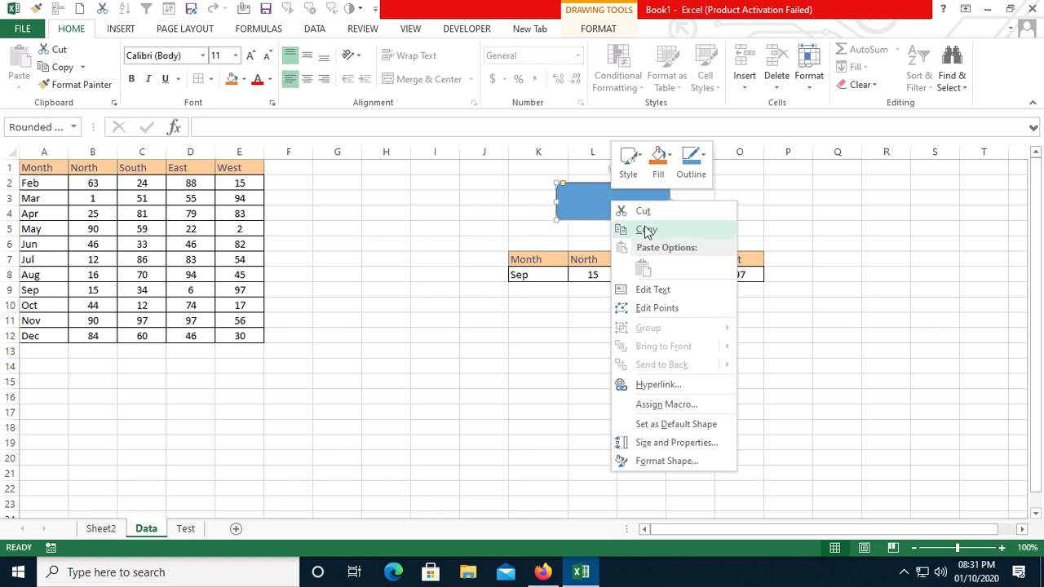
{"action": "left_click", "coordinate": [650, 404]}
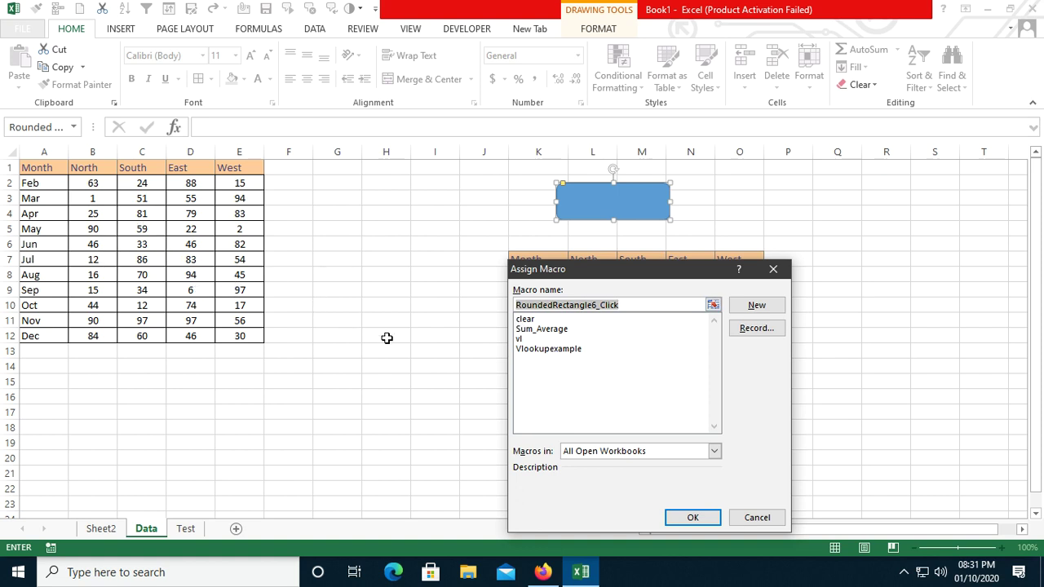
{"action": "left_click", "coordinate": [537, 350]}
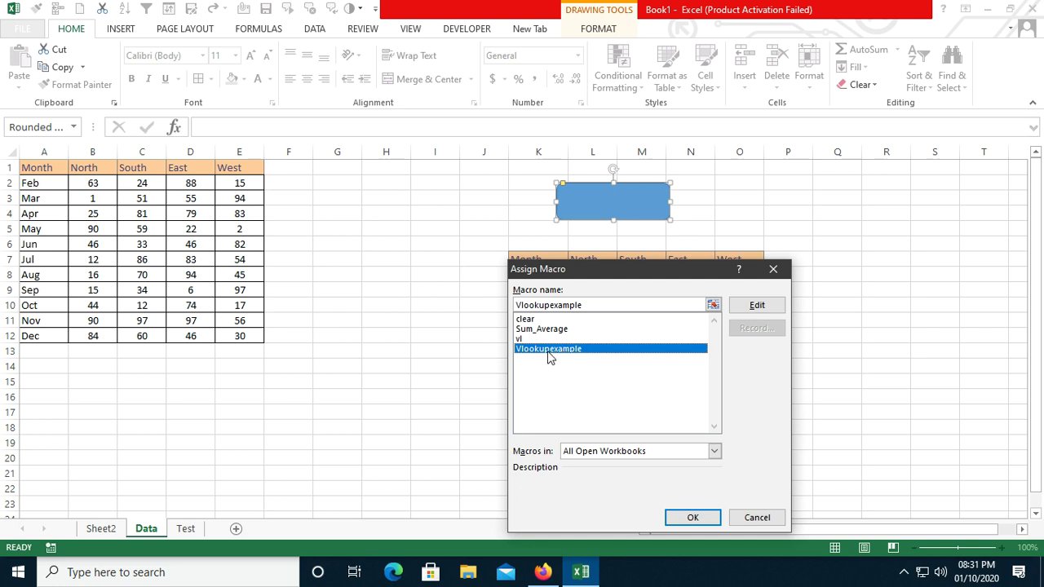
{"action": "left_click", "coordinate": [692, 518]}
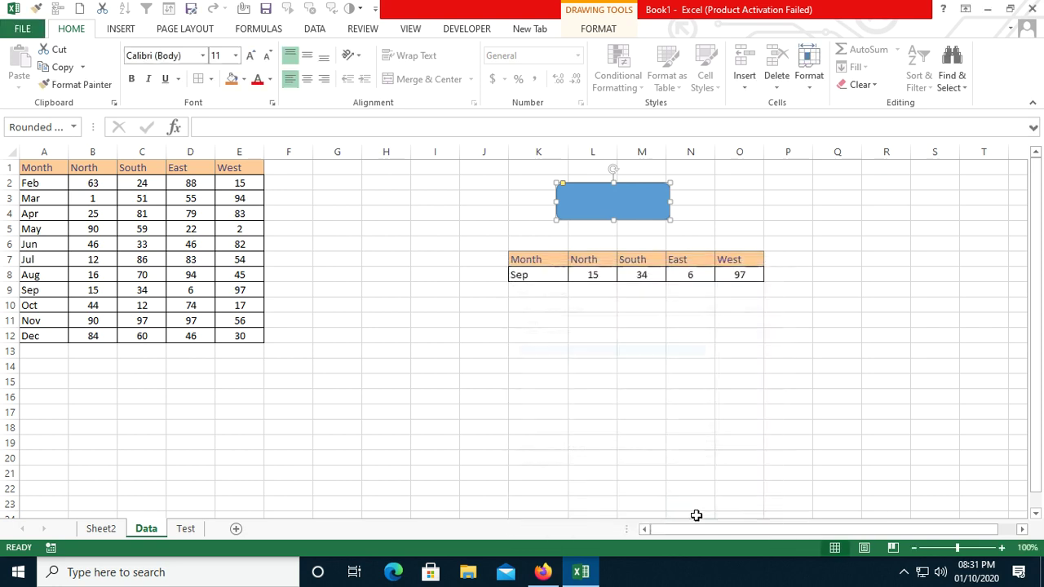
{"action": "left_click", "coordinate": [731, 212]}
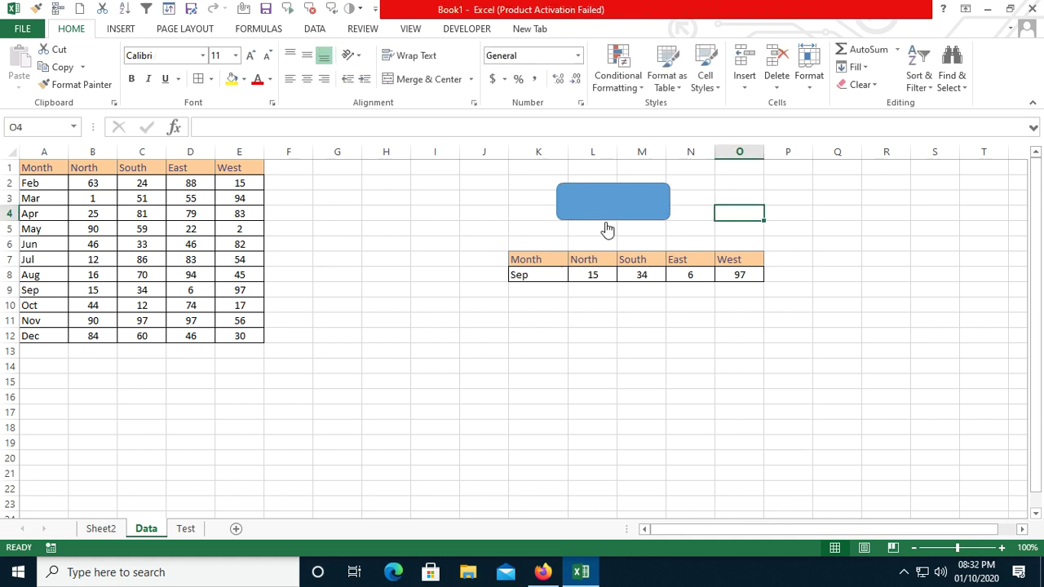
Step: Label the blue button 'Vlookup' with the text centred vertically and horizontally
{"action": "right_click", "coordinate": [625, 206]}
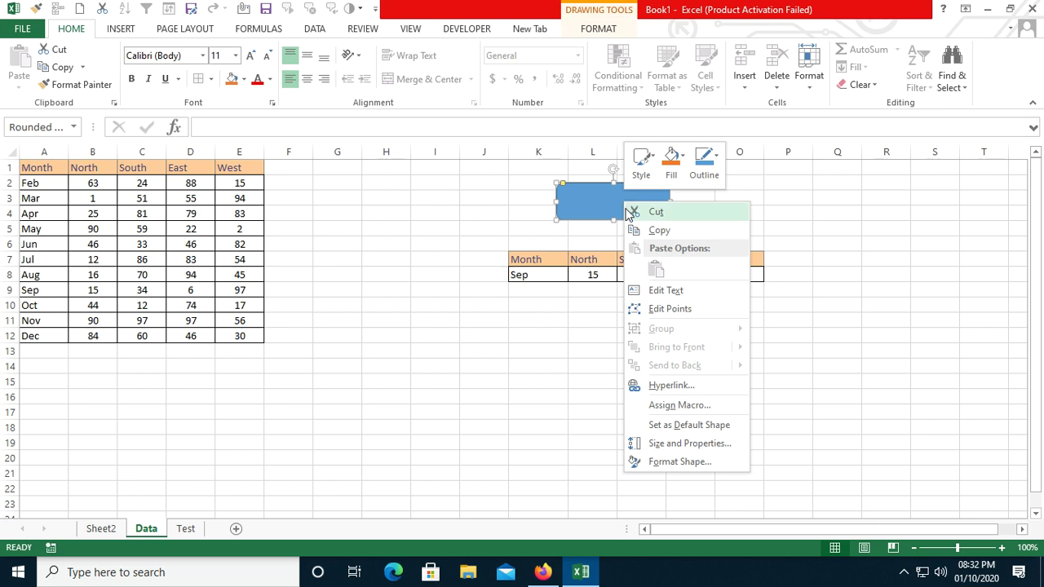
{"action": "left_click", "coordinate": [651, 294]}
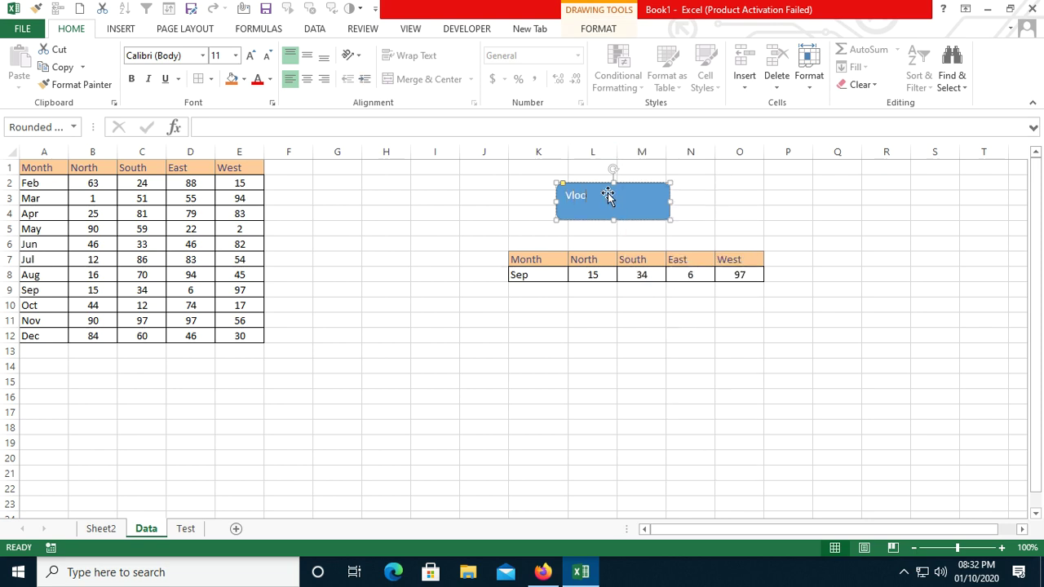
{"action": "type", "text": "Vlookup for"}
{"action": "left_click", "coordinate": [307, 55]}
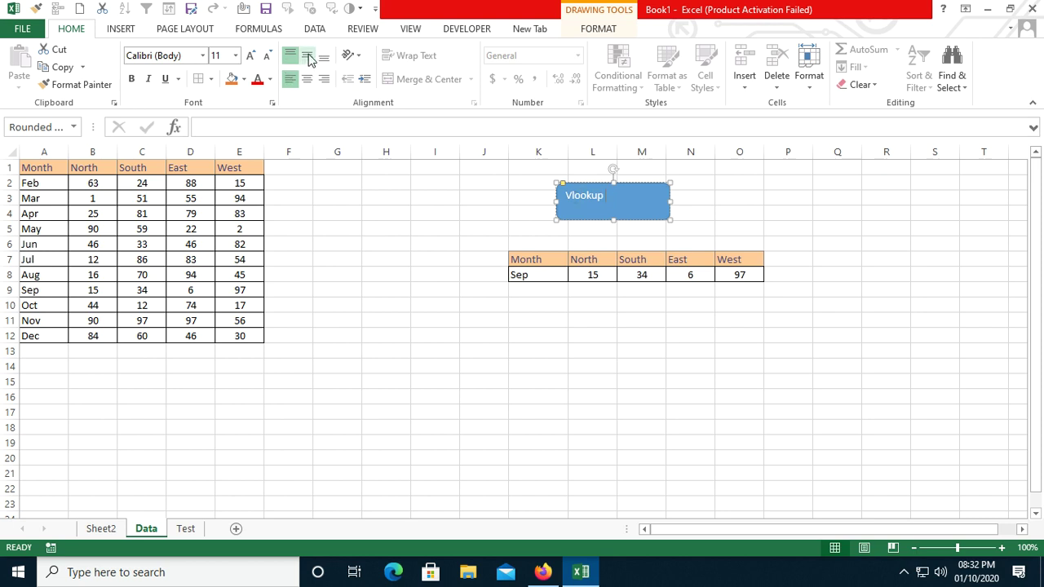
{"action": "left_click", "coordinate": [306, 78]}
Step: Clear the lookup results in L8:O8
{"action": "left_click", "coordinate": [706, 169]}
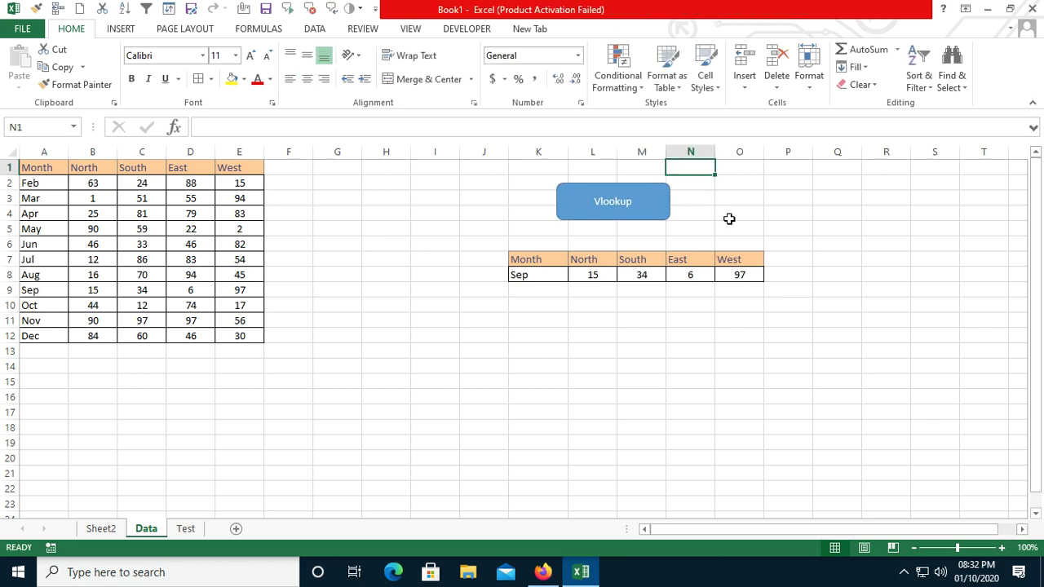
{"action": "left_click_drag", "start_coordinate": [600, 278], "coordinate": [723, 278]}
{"action": "key", "text": "Delete"}
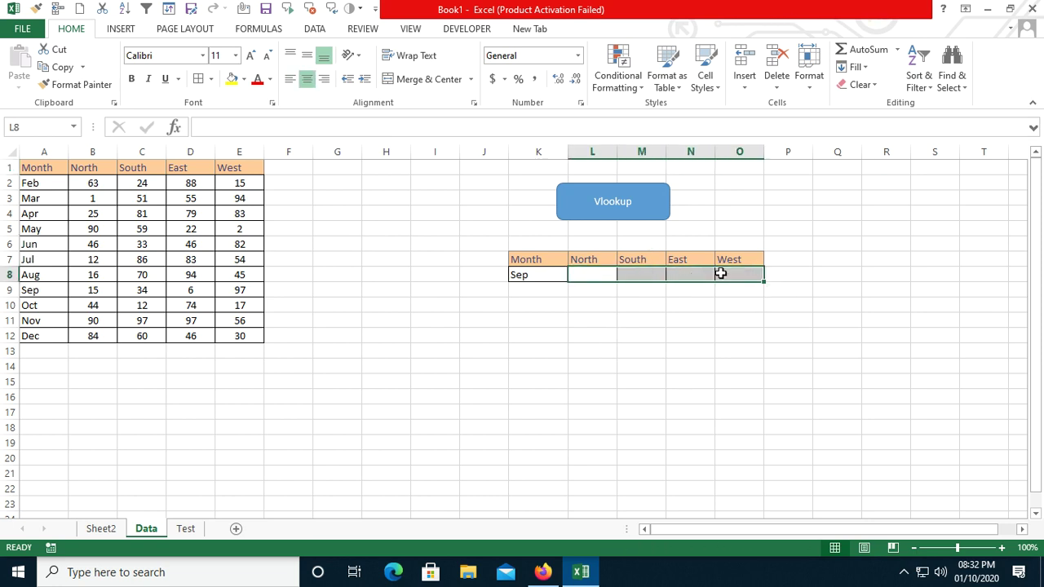
Step: Run the Vlookup button for Sep, then clear the results in L8:O8
{"action": "left_click", "coordinate": [795, 241]}
{"action": "left_click", "coordinate": [616, 207]}
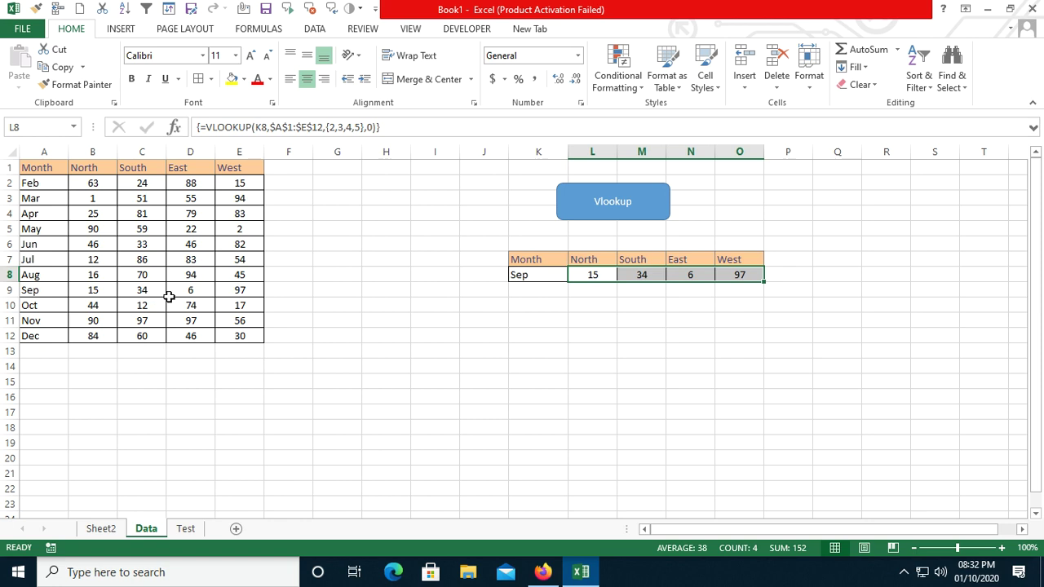
{"action": "left_click_drag", "start_coordinate": [597, 275], "coordinate": [767, 272]}
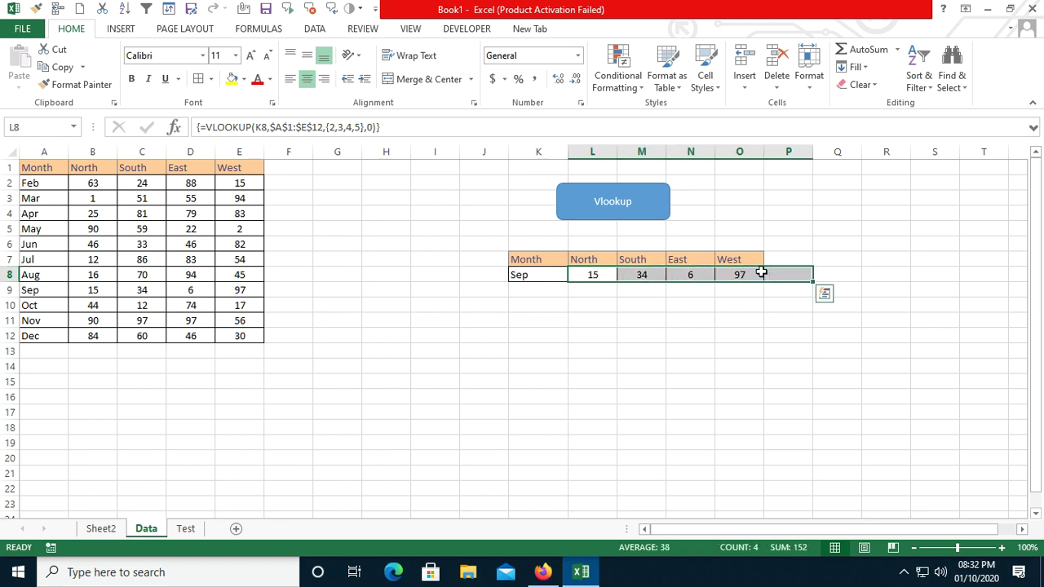
{"action": "key", "text": "Delete"}
Step: Set K8 to Dec, run Vlookup, then clear the Dec results in L8:O8
{"action": "left_click", "coordinate": [531, 275]}
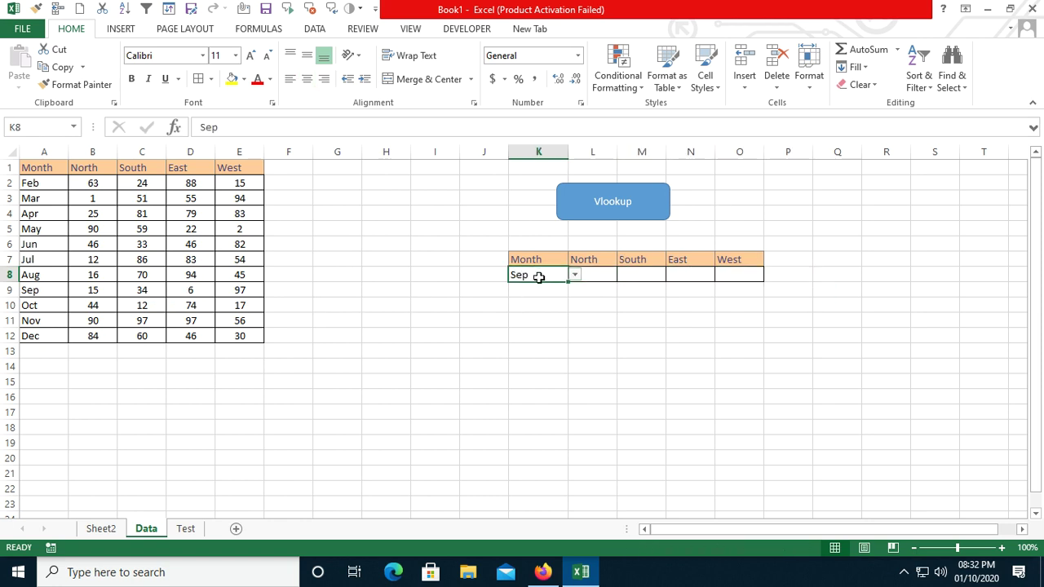
{"action": "left_click", "coordinate": [575, 275]}
{"action": "left_click", "coordinate": [542, 357]}
{"action": "left_click", "coordinate": [630, 335]}
{"action": "left_click", "coordinate": [626, 216]}
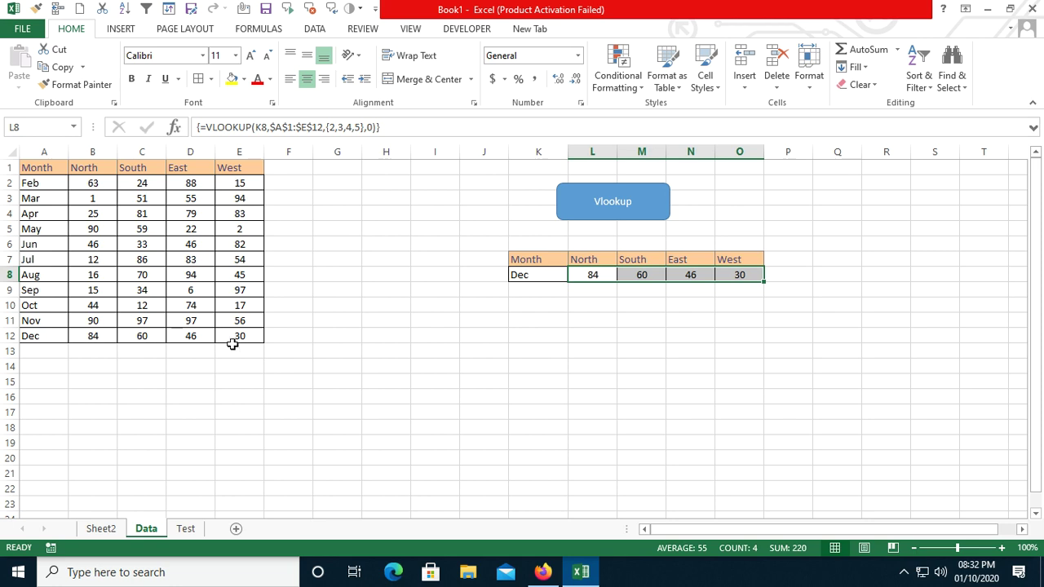
{"action": "left_click", "coordinate": [616, 358]}
{"action": "left_click_drag", "start_coordinate": [592, 277], "coordinate": [741, 278]}
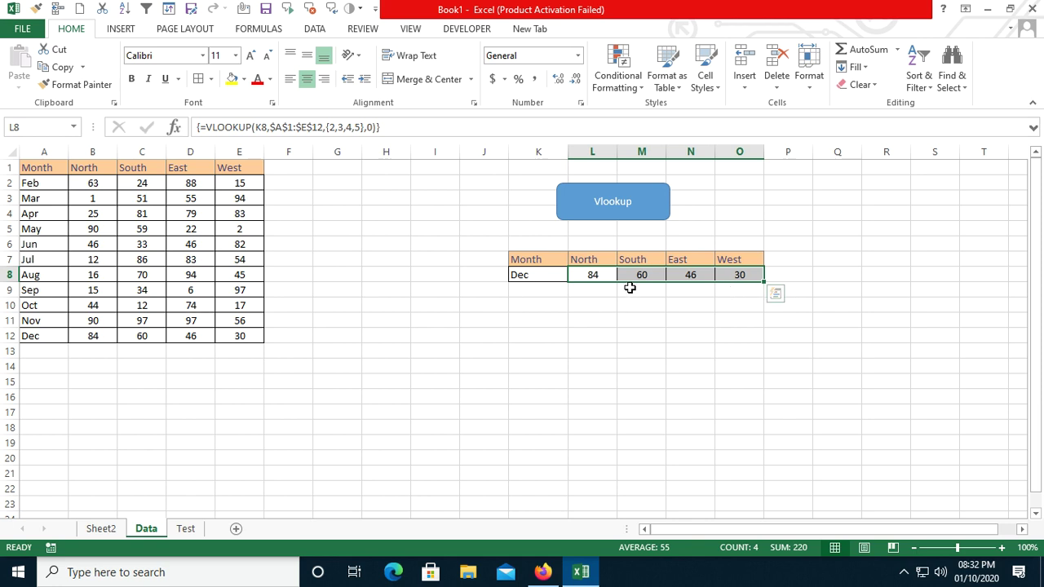
{"action": "key", "text": "Delete"}
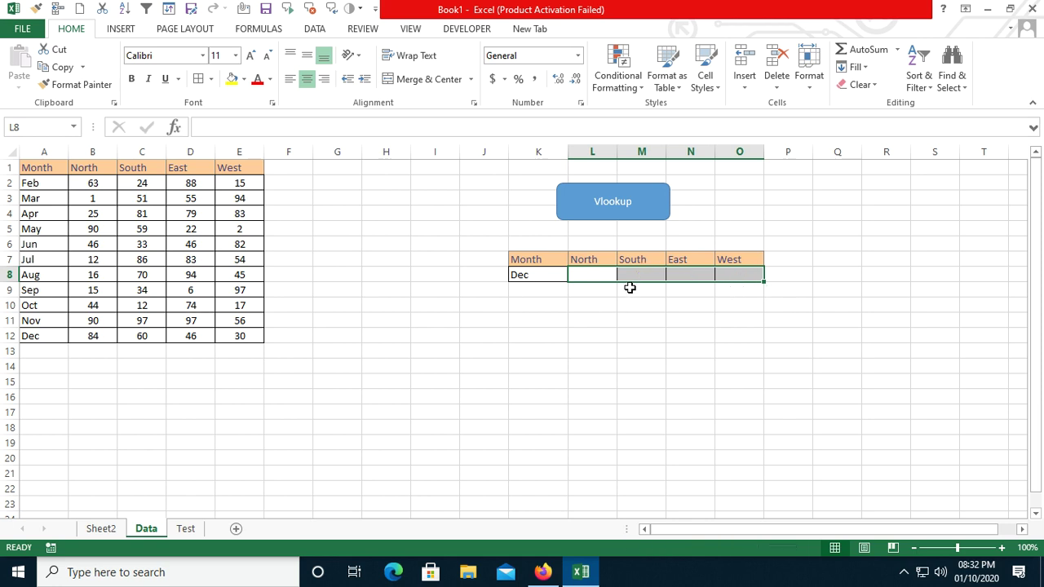
Step: Set K8 to Jul and run Vlookup to fill in 12, 86, 83, 54
{"action": "left_click", "coordinate": [536, 274]}
{"action": "left_click", "coordinate": [575, 275]}
{"action": "left_click", "coordinate": [536, 304]}
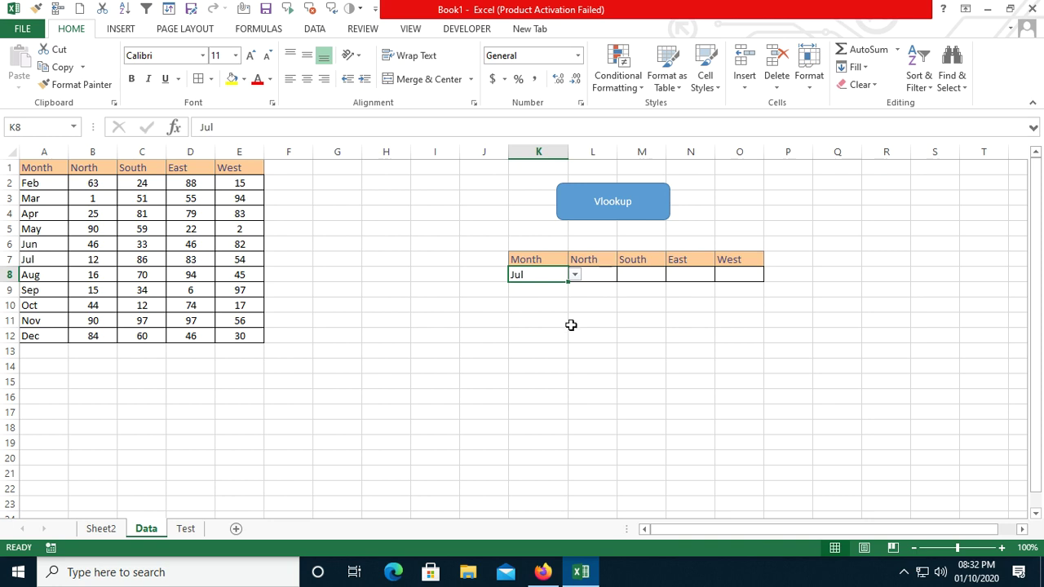
{"action": "left_click", "coordinate": [627, 211]}
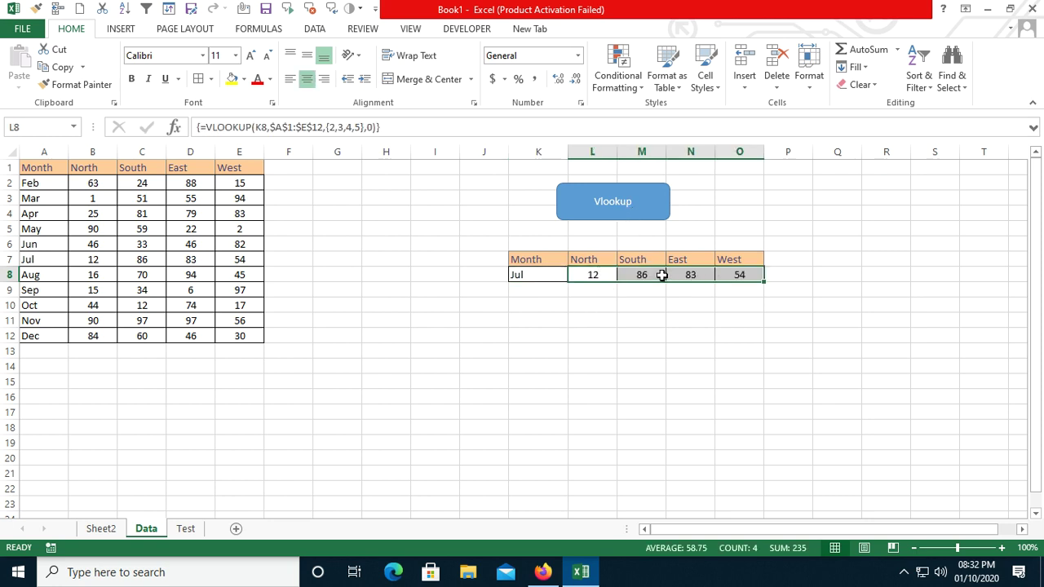
{"action": "left_click", "coordinate": [586, 396]}
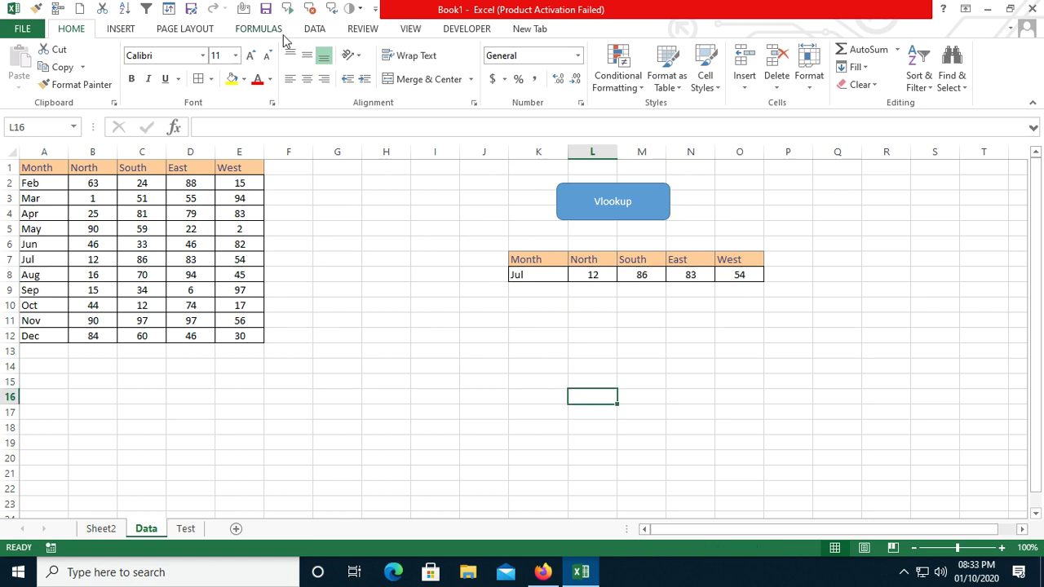
{"action": "left_click", "coordinate": [408, 29]}
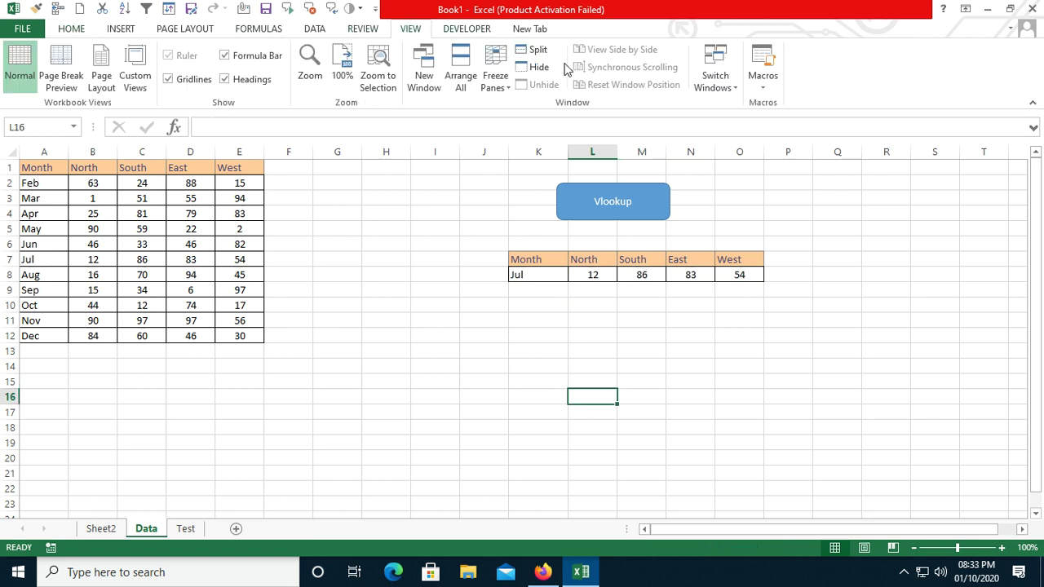
Step: Start recording a new macro named Clearvlookdata
{"action": "left_click", "coordinate": [761, 92]}
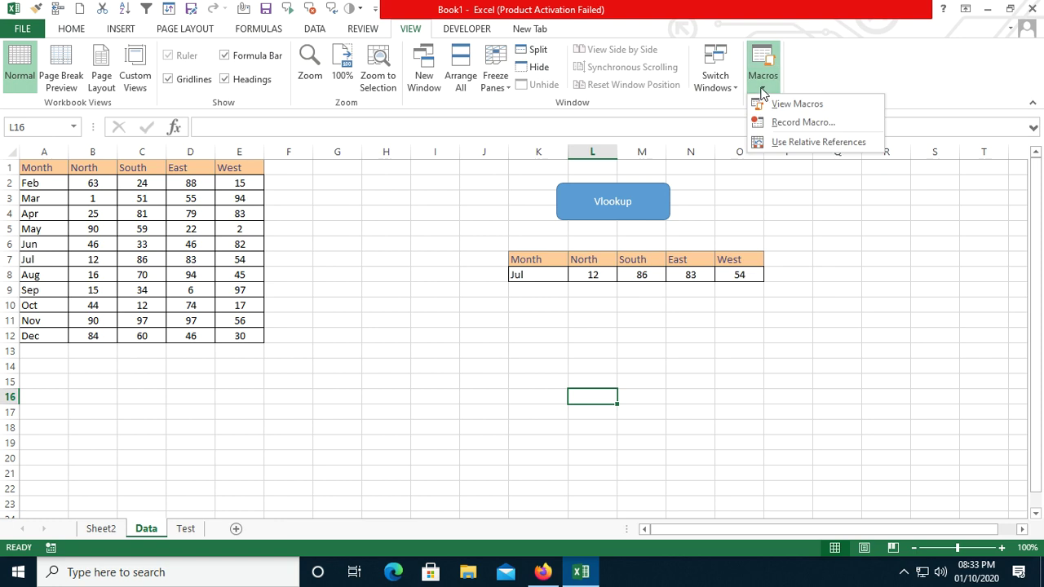
{"action": "left_click", "coordinate": [770, 126]}
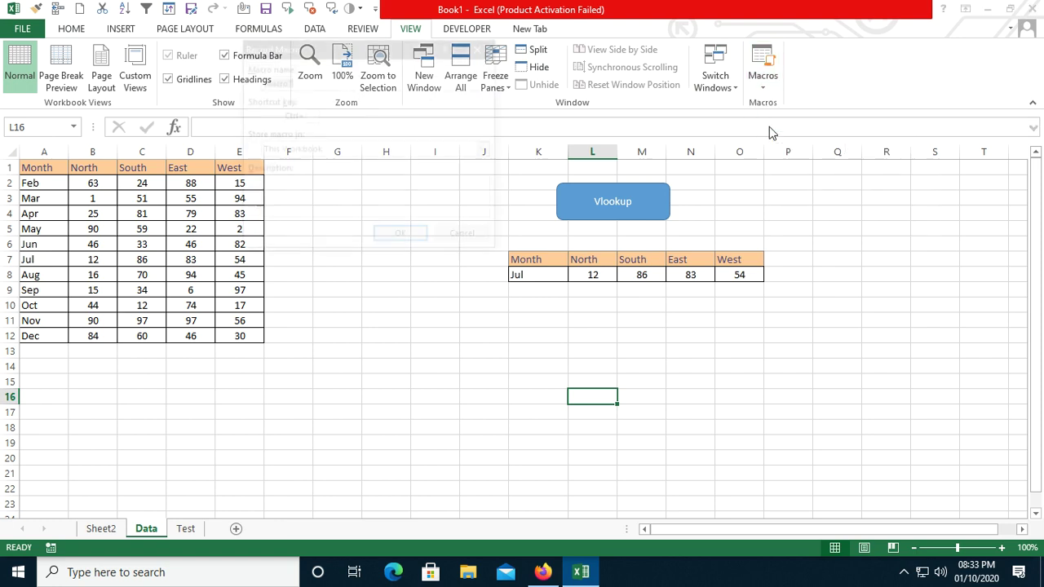
{"action": "type", "text": "Clear"}
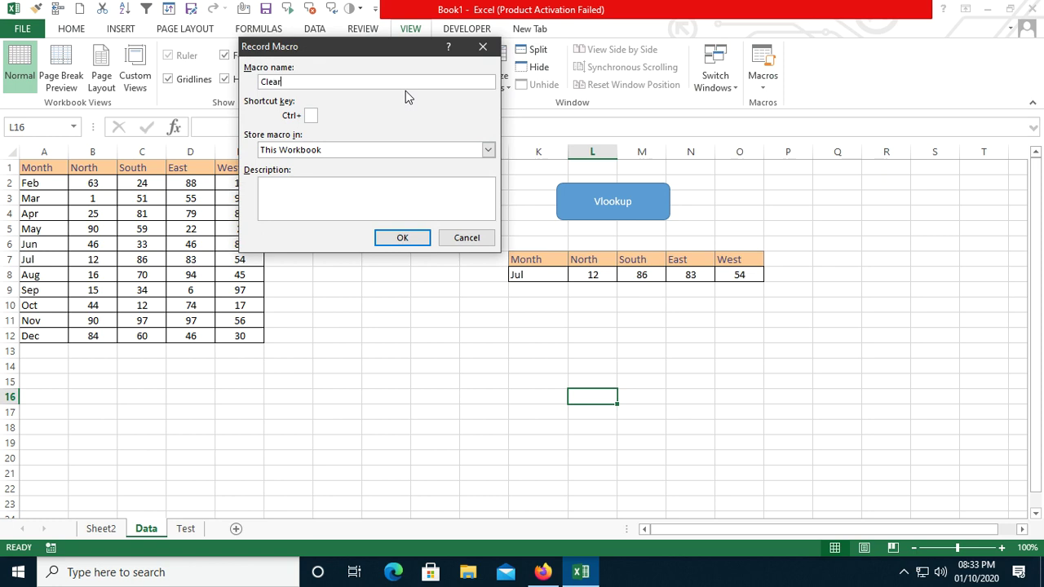
{"action": "type", "text": "vlookdata"}
{"action": "left_click", "coordinate": [403, 239]}
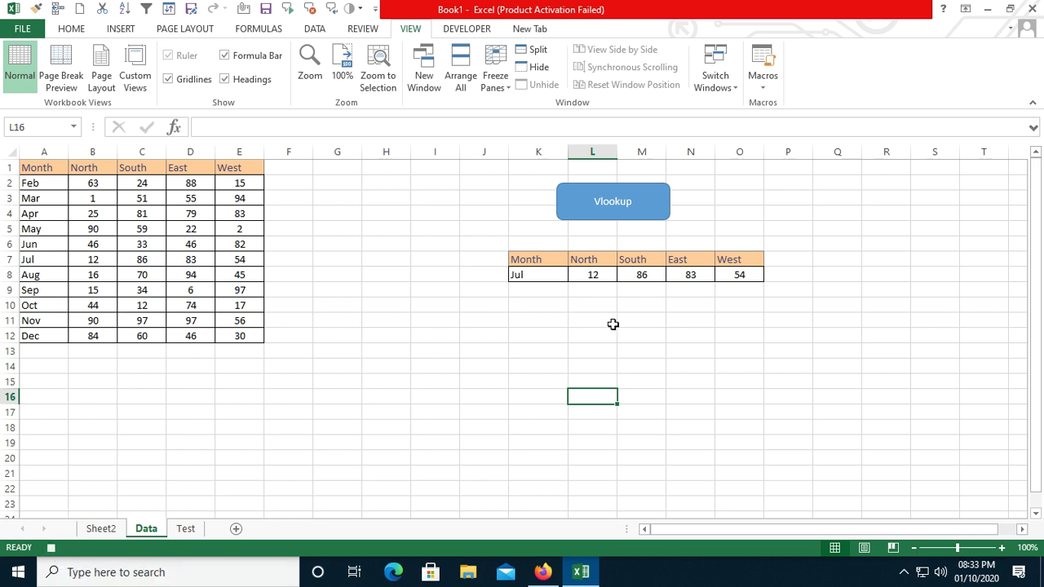
Step: Clear the Jul results in L8:O8, then stop the macro recording
{"action": "left_click_drag", "start_coordinate": [593, 275], "coordinate": [730, 277]}
{"action": "key", "text": "Delete"}
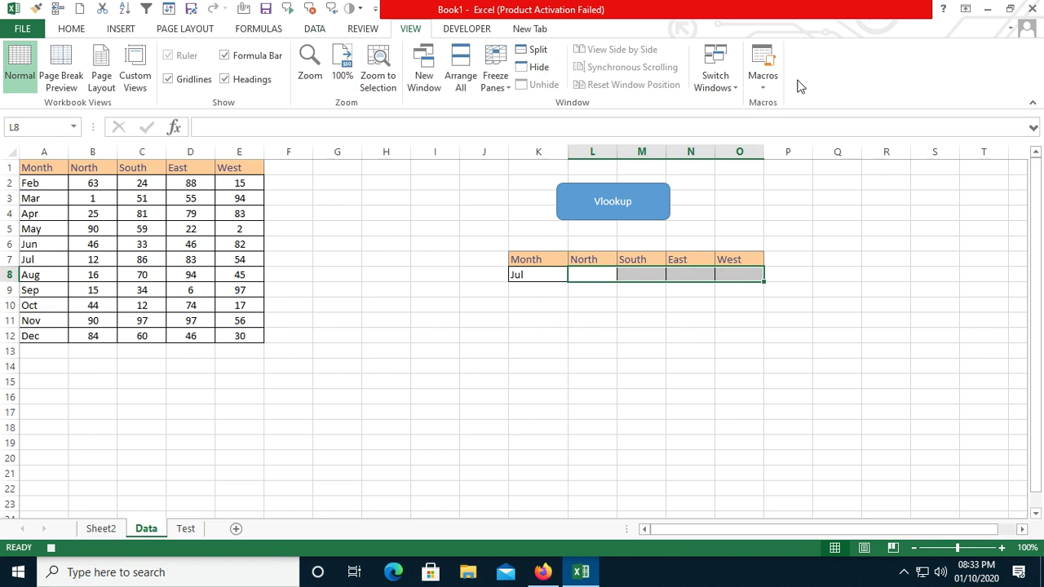
{"action": "left_click", "coordinate": [775, 83]}
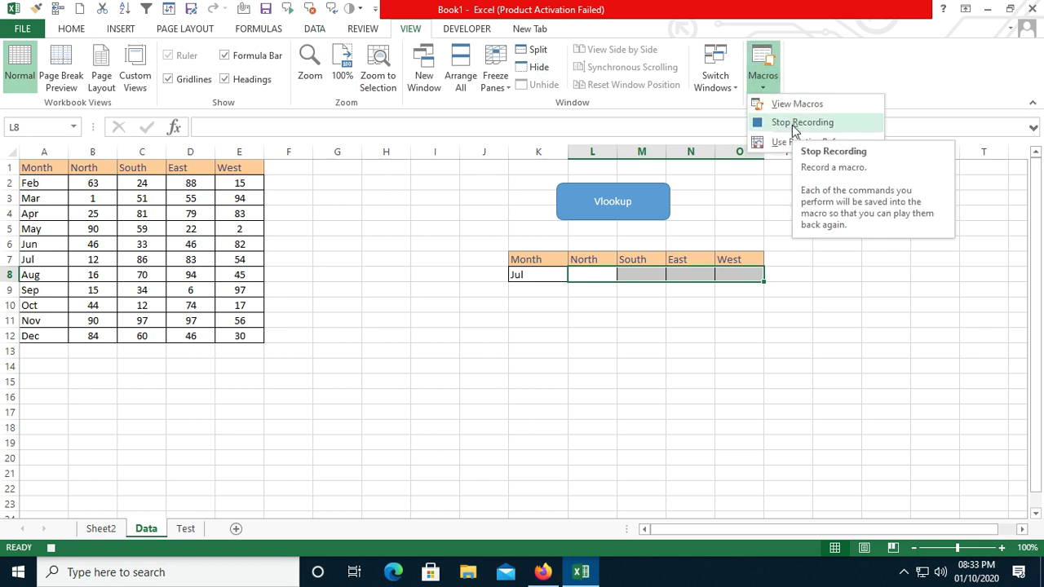
{"action": "left_click", "coordinate": [796, 124]}
{"action": "left_click", "coordinate": [793, 259]}
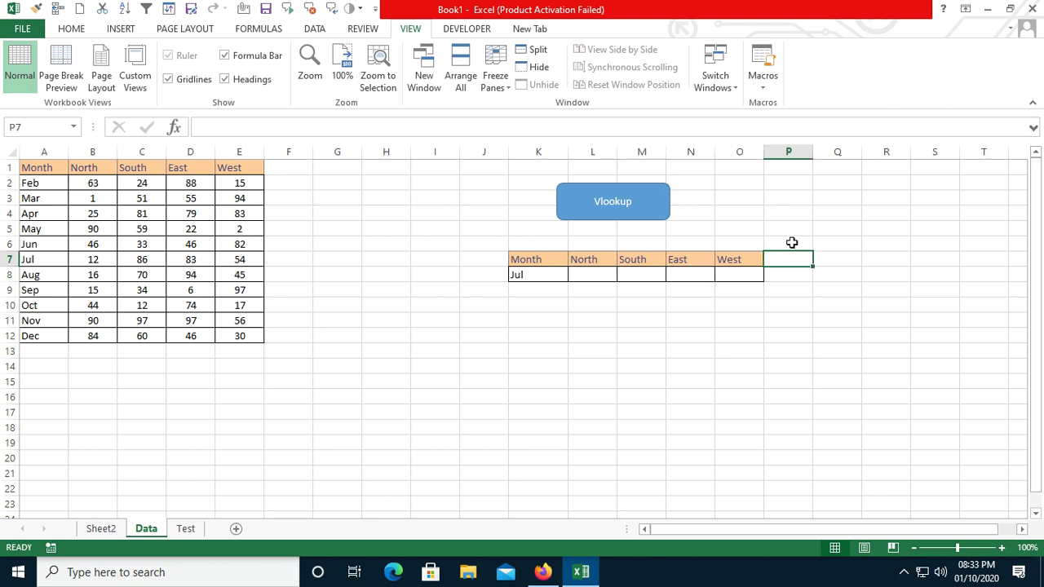
{"action": "left_click", "coordinate": [116, 29]}
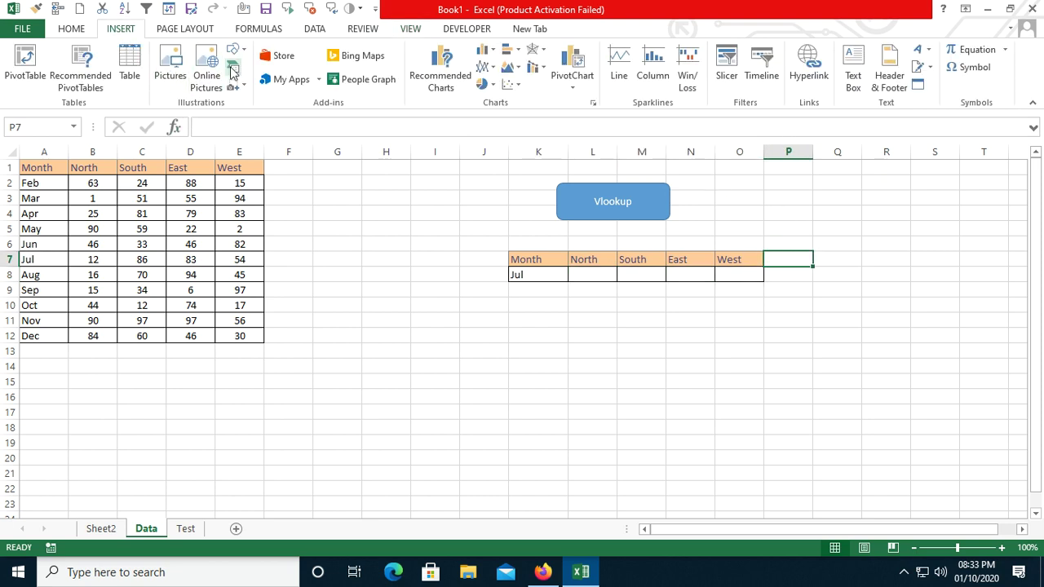
Step: Draw a rectangle right of the Vlookup button and type 'clear data' in it
{"action": "left_click", "coordinate": [235, 49]}
{"action": "left_click", "coordinate": [255, 86]}
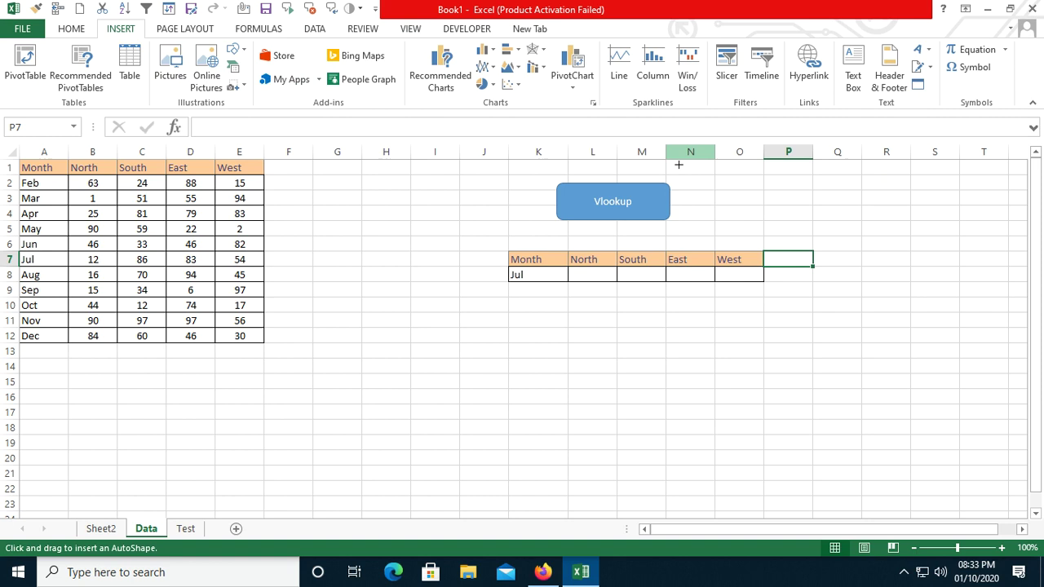
{"action": "left_click_drag", "start_coordinate": [718, 187], "coordinate": [855, 220]}
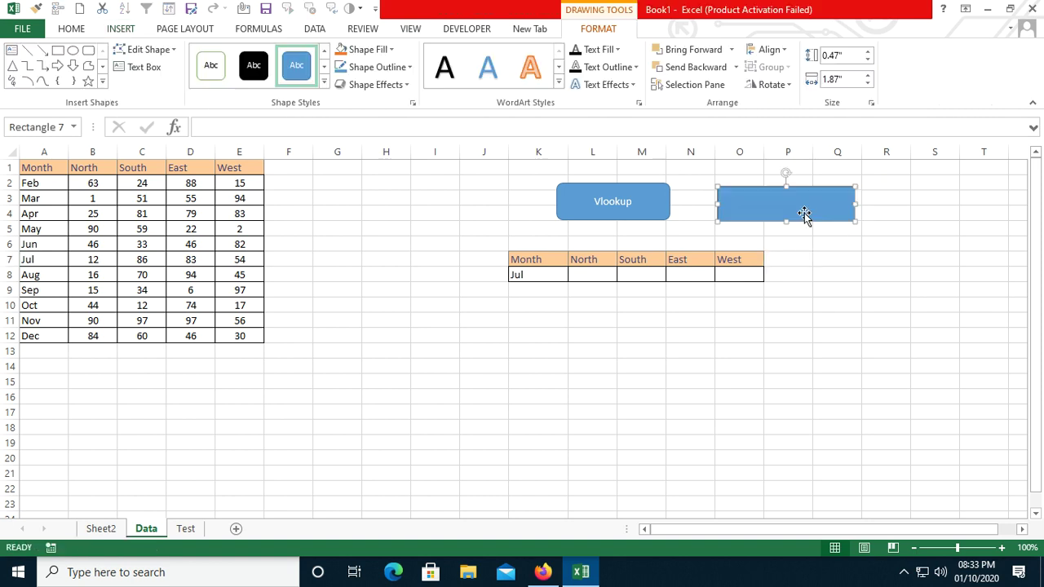
{"action": "right_click", "coordinate": [808, 224]}
{"action": "left_click", "coordinate": [845, 299]}
{"action": "left_click", "coordinate": [888, 305]}
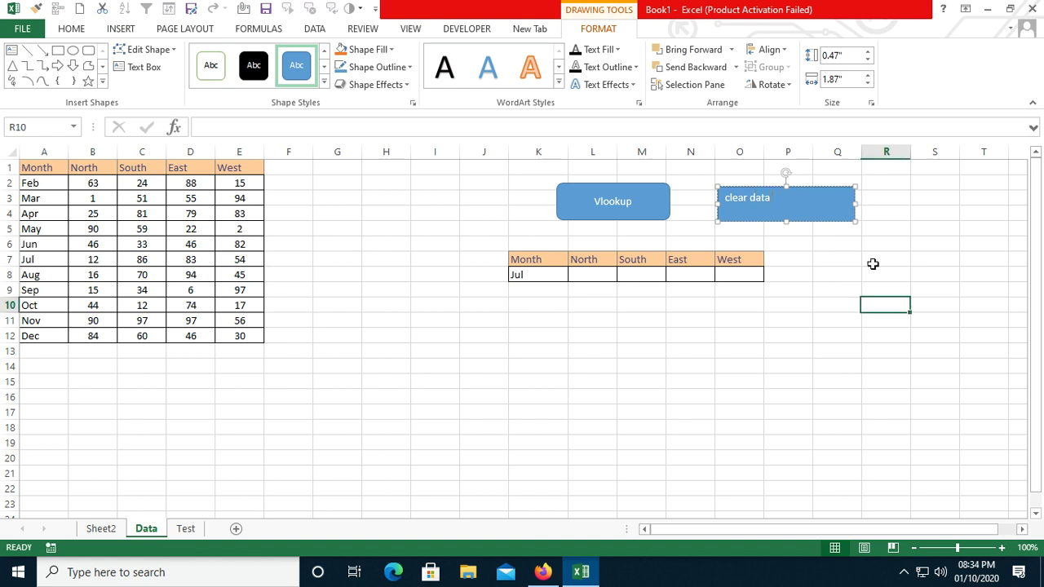
Step: Centre the 'clear data' label in the rectangle and undo an accidental move
{"action": "left_click", "coordinate": [828, 218]}
{"action": "left_click", "coordinate": [77, 30]}
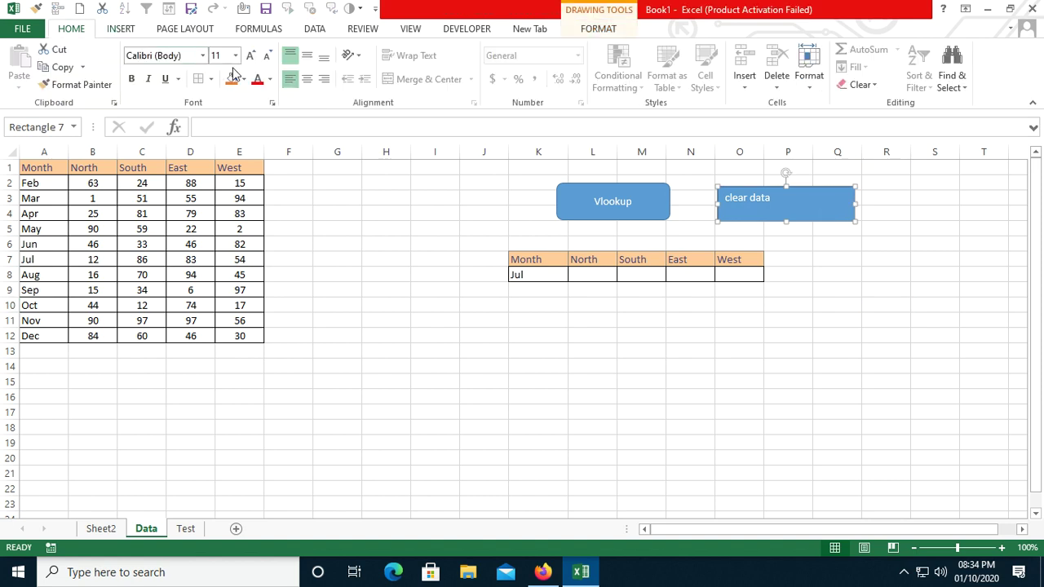
{"action": "left_click", "coordinate": [307, 78]}
{"action": "left_click", "coordinate": [824, 284]}
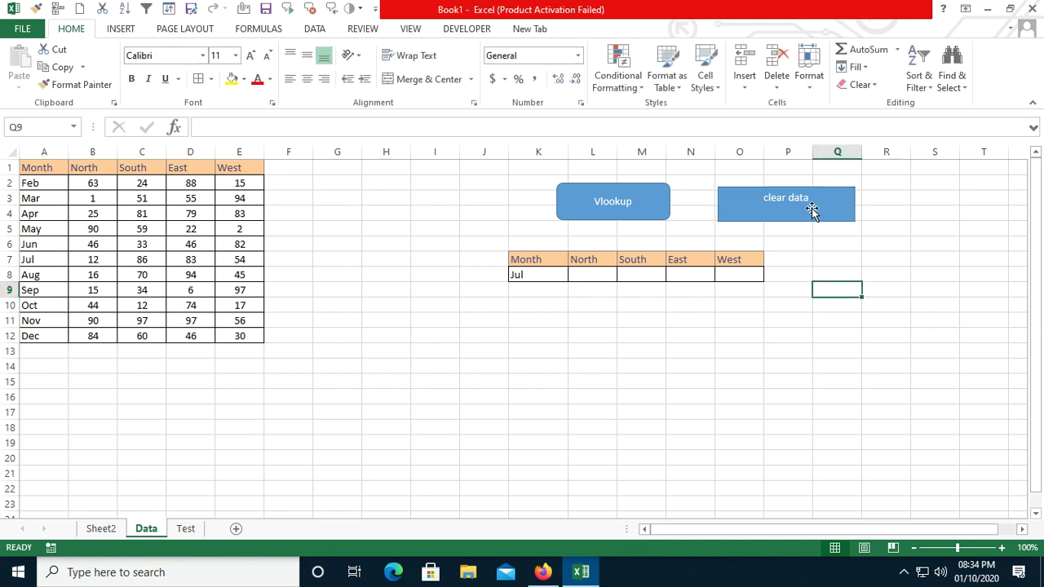
{"action": "right_click", "coordinate": [811, 209]}
{"action": "left_click", "coordinate": [824, 254]}
{"action": "left_click", "coordinate": [808, 258]}
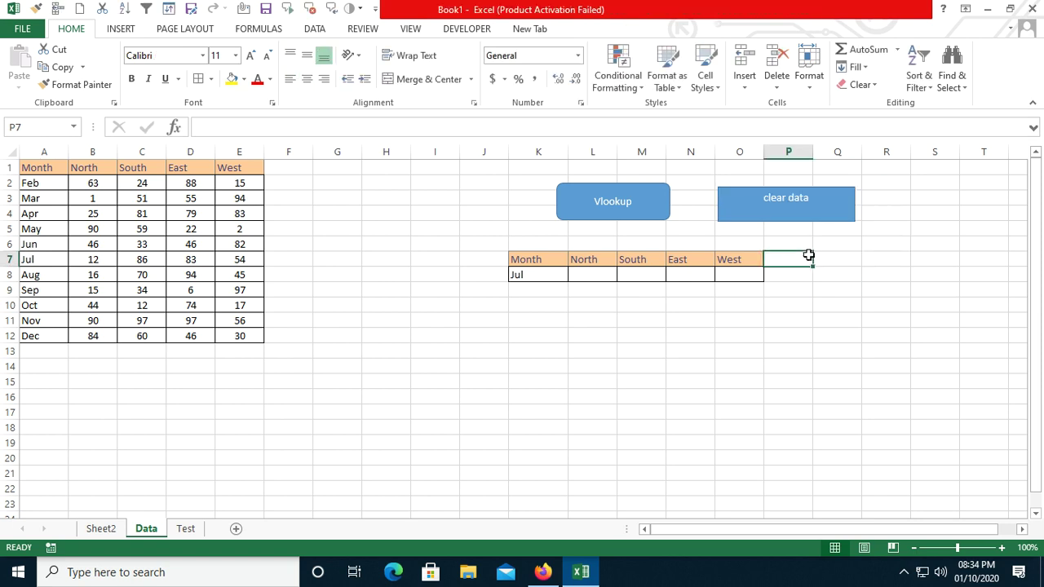
{"action": "right_click", "coordinate": [804, 210]}
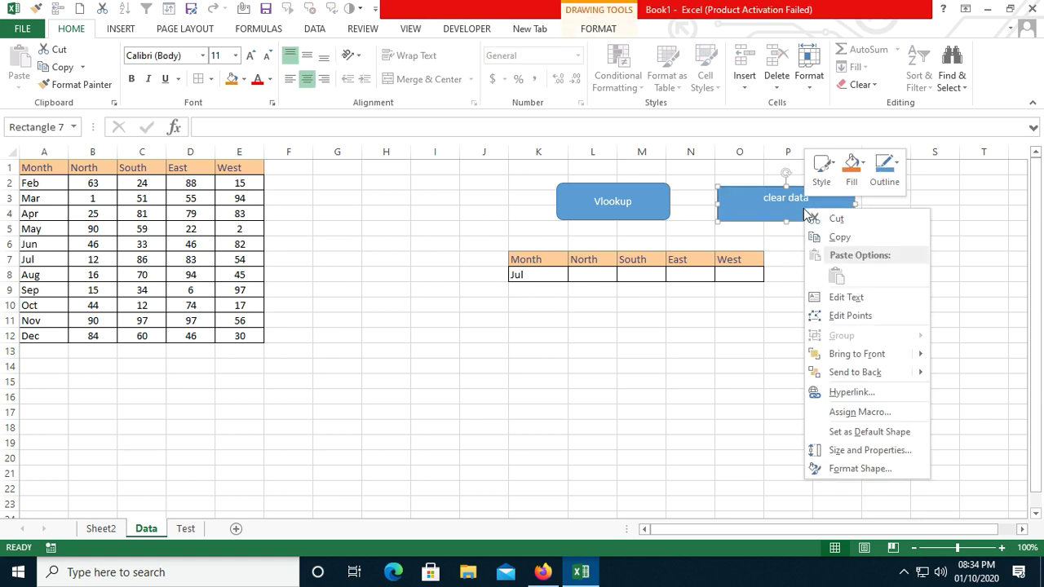
Step: Assign the Clearvlookdata macro to the 'clear data' rectangle beside Vlookup
{"action": "left_click", "coordinate": [860, 412]}
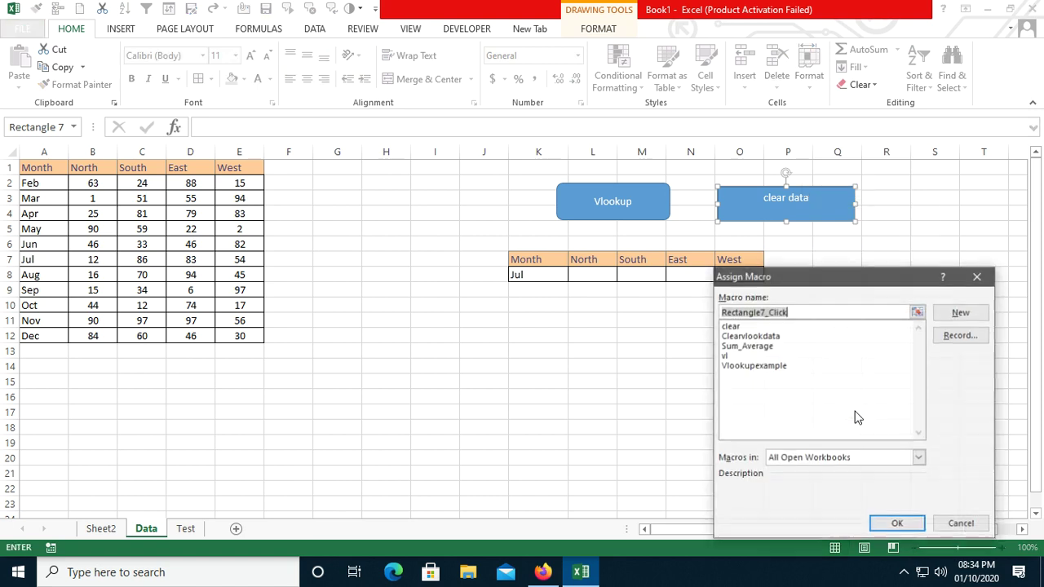
{"action": "left_click", "coordinate": [757, 335]}
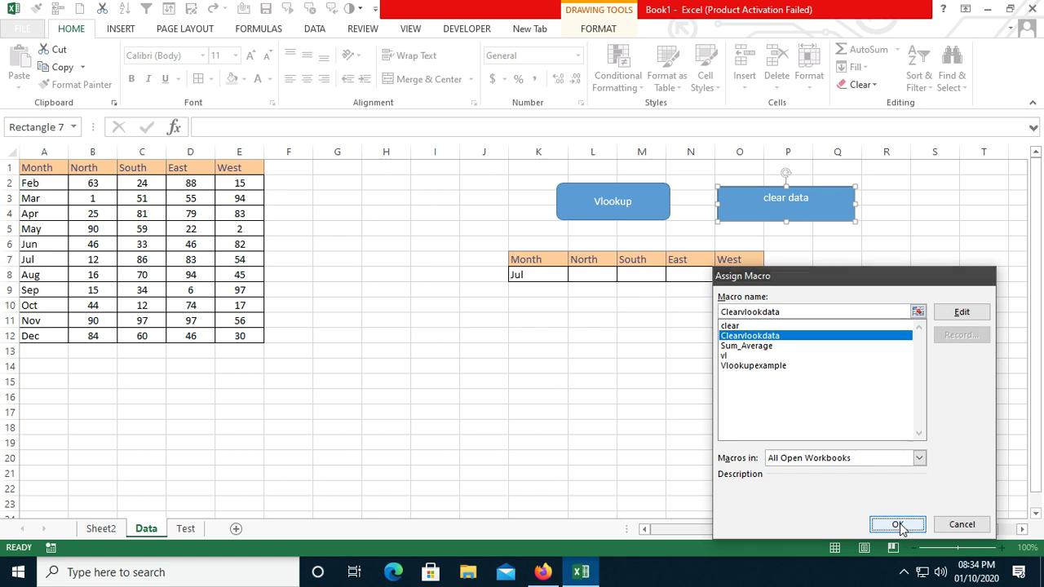
{"action": "left_click", "coordinate": [897, 525]}
{"action": "left_click", "coordinate": [809, 356]}
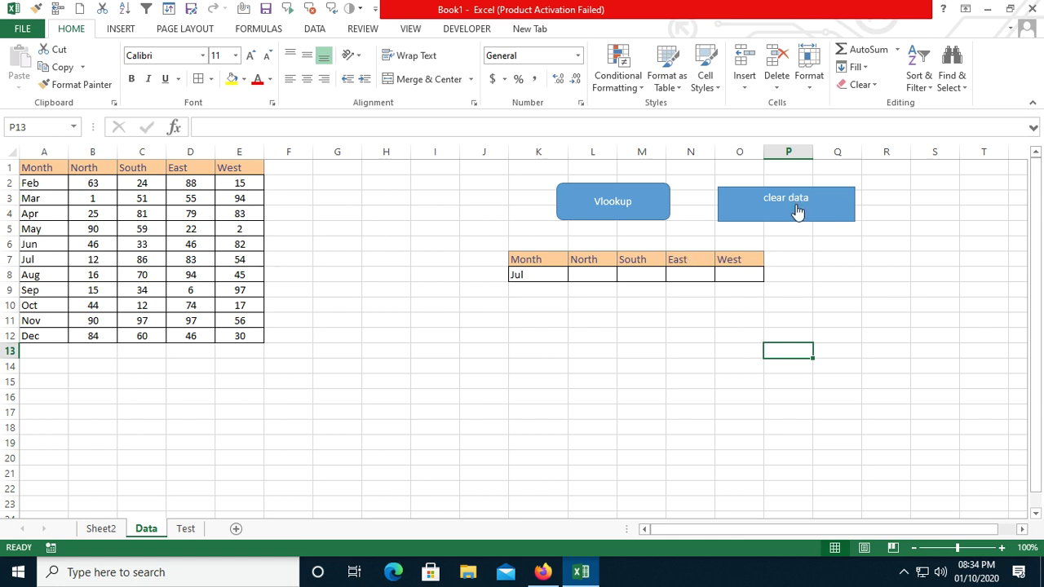
Step: Look up Jun and then Oct with Vlookup, clearing with clear data after each
{"action": "left_click", "coordinate": [532, 277]}
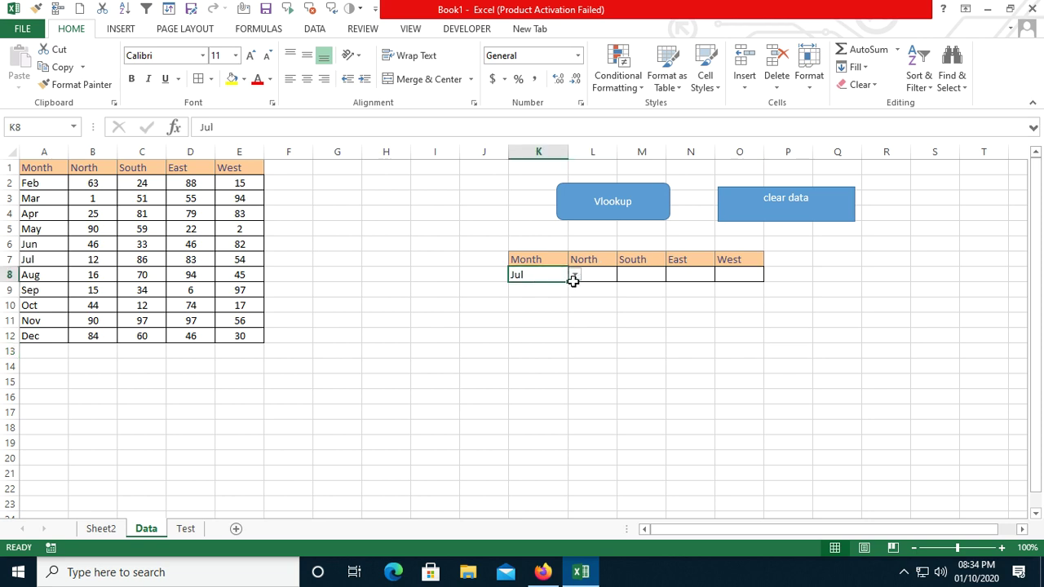
{"action": "left_click", "coordinate": [574, 275]}
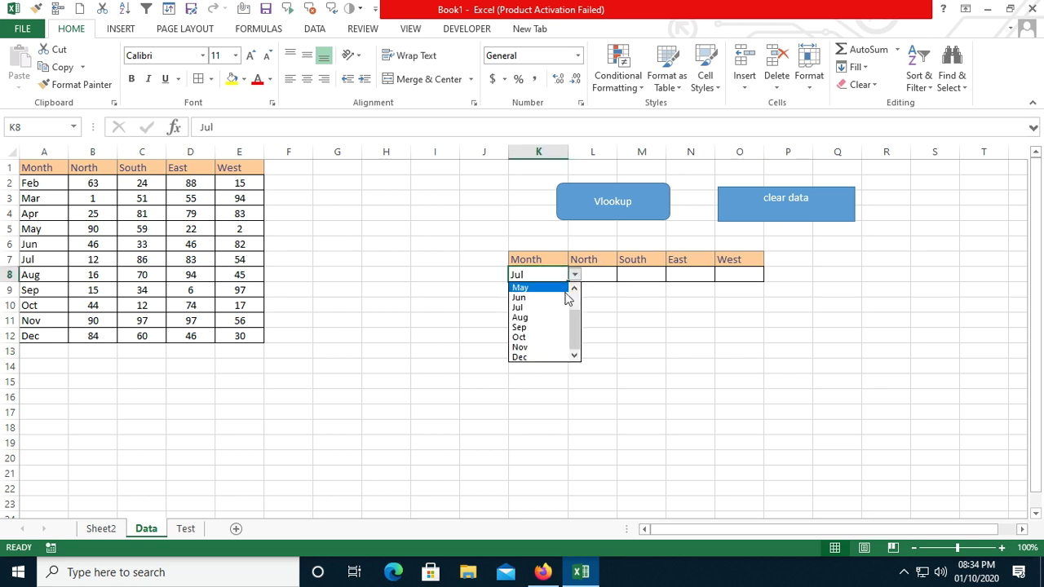
{"action": "left_click", "coordinate": [540, 301]}
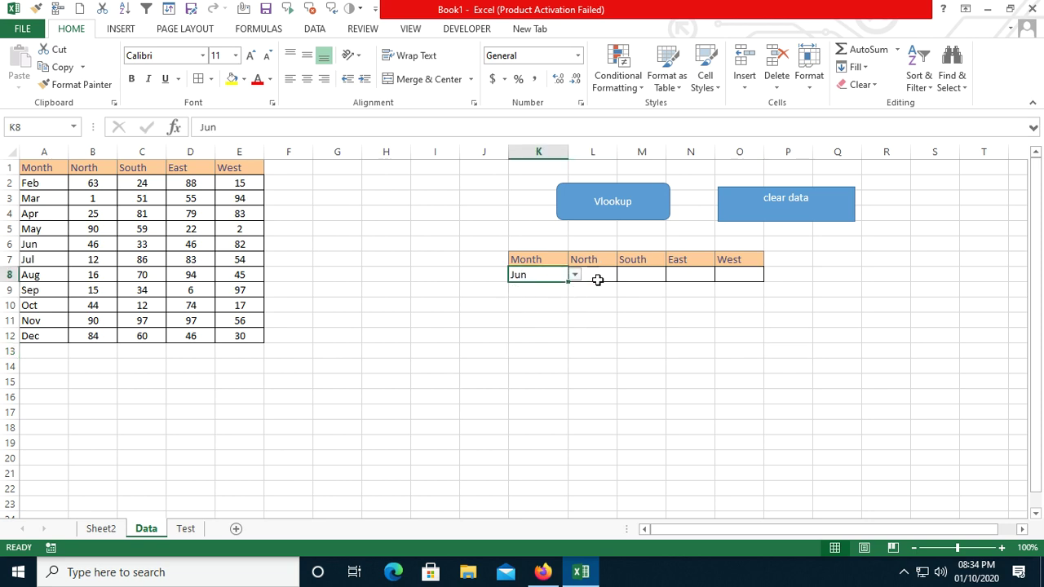
{"action": "left_click", "coordinate": [614, 208]}
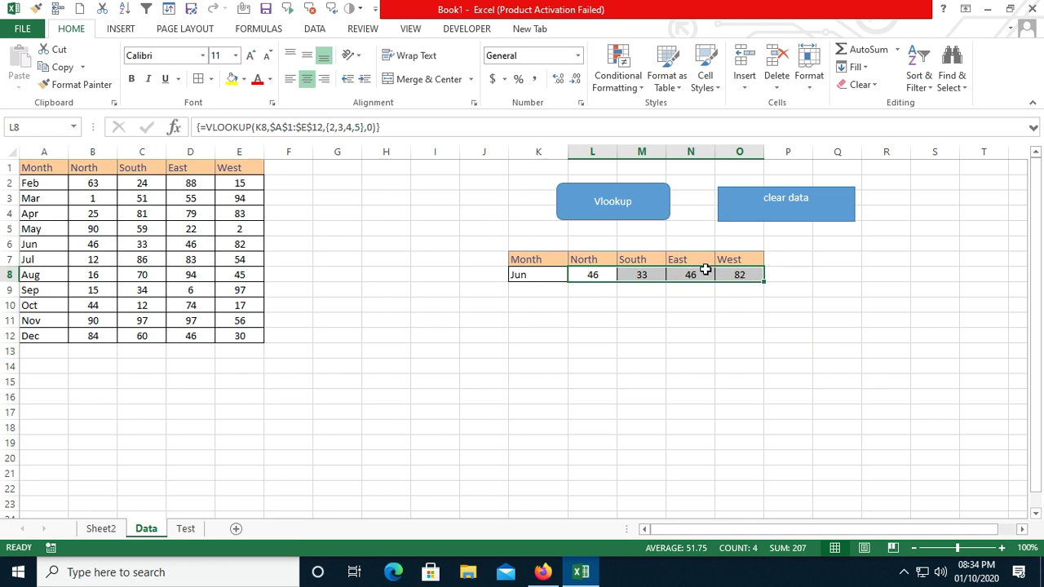
{"action": "left_click", "coordinate": [802, 196]}
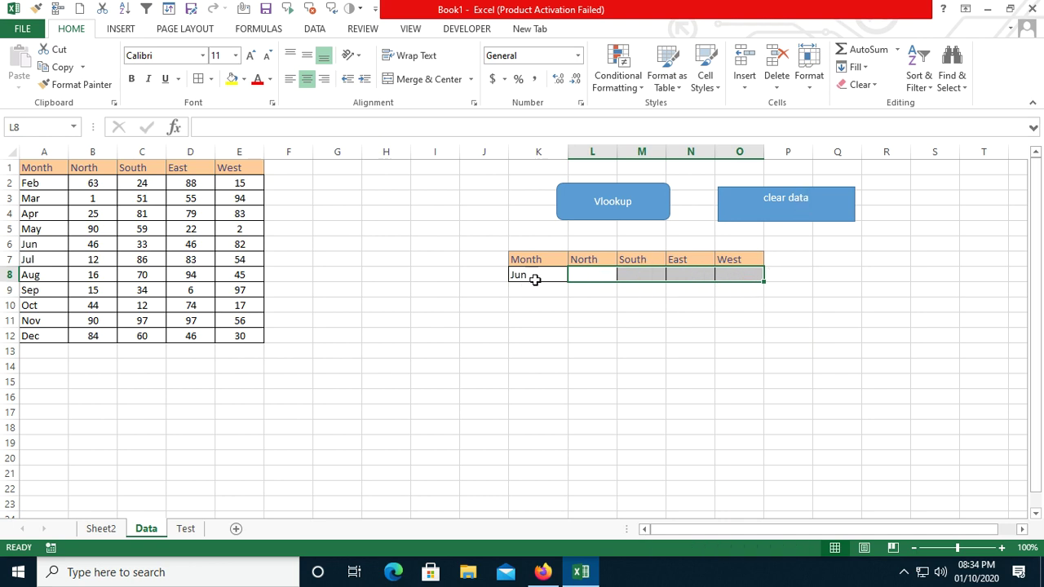
{"action": "left_click", "coordinate": [575, 275]}
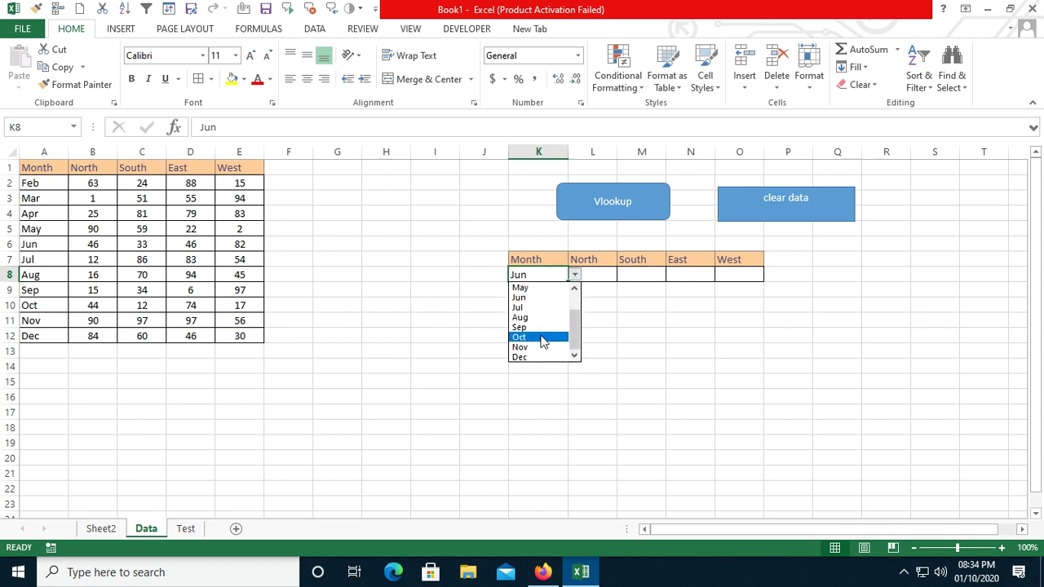
{"action": "left_click", "coordinate": [545, 333]}
{"action": "left_click", "coordinate": [626, 213]}
{"action": "left_click", "coordinate": [761, 211]}
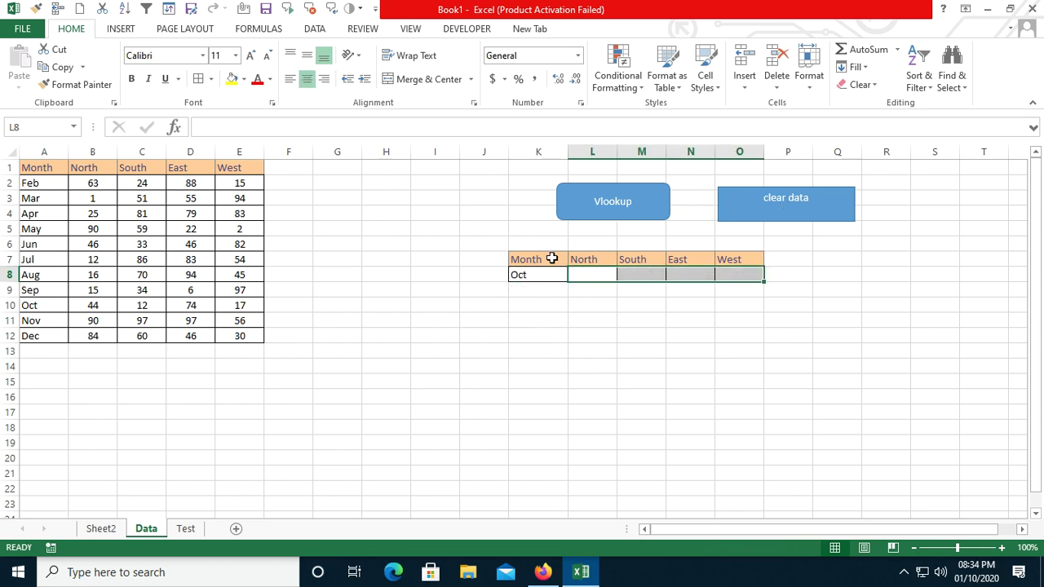
Step: Look up Jul and clear it, then pick Nov and clear again
{"action": "left_click", "coordinate": [575, 275]}
{"action": "left_click", "coordinate": [547, 304]}
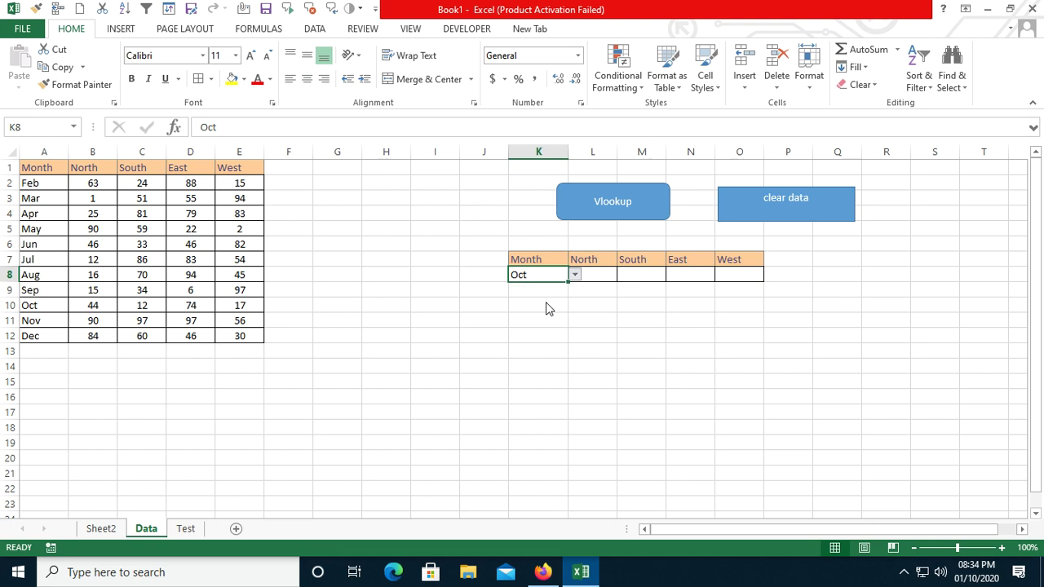
{"action": "left_click", "coordinate": [608, 214]}
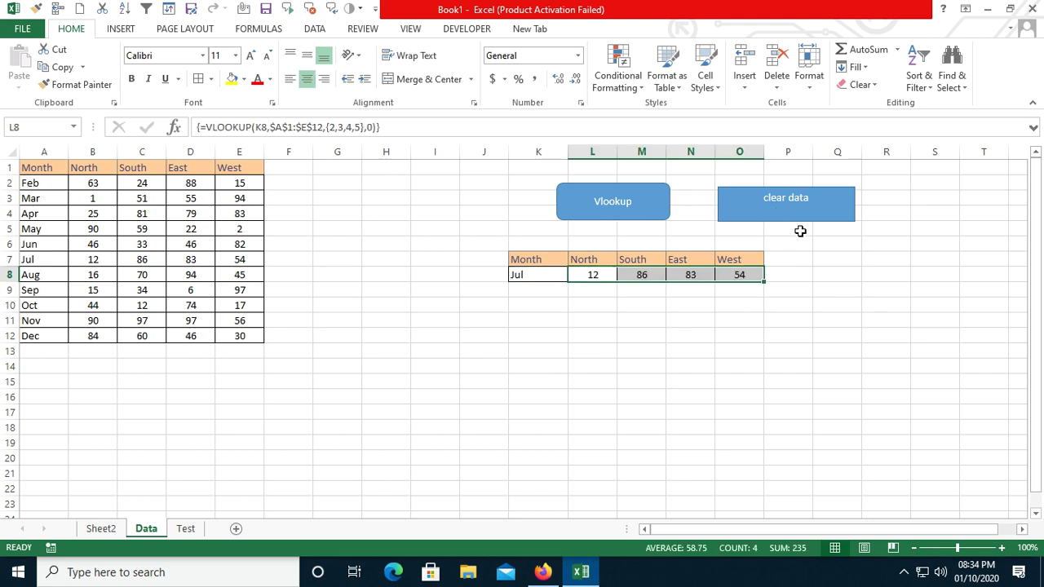
{"action": "left_click", "coordinate": [801, 210]}
{"action": "left_click", "coordinate": [543, 278]}
{"action": "left_click", "coordinate": [575, 275]}
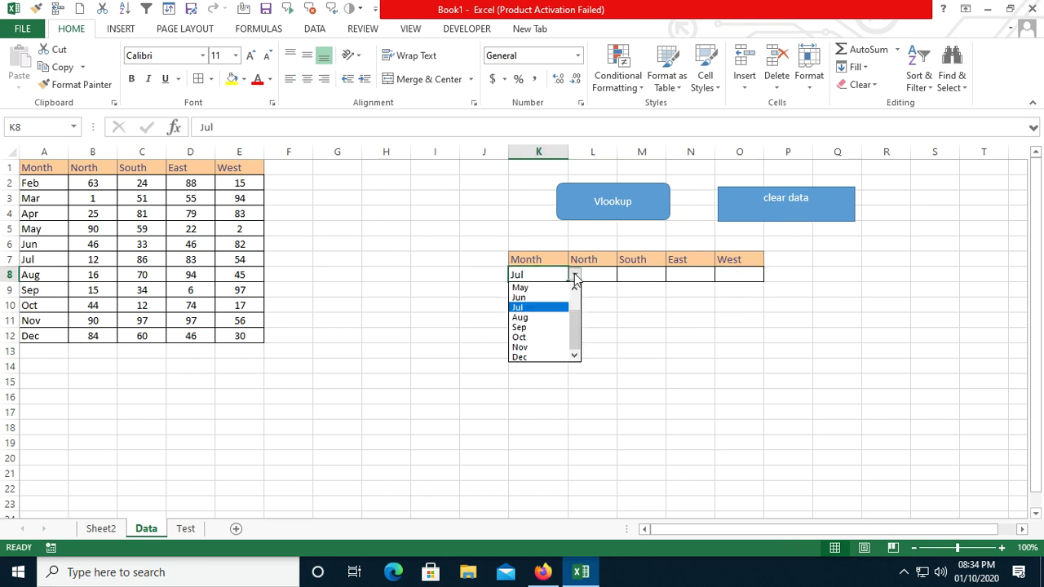
{"action": "left_click", "coordinate": [541, 347]}
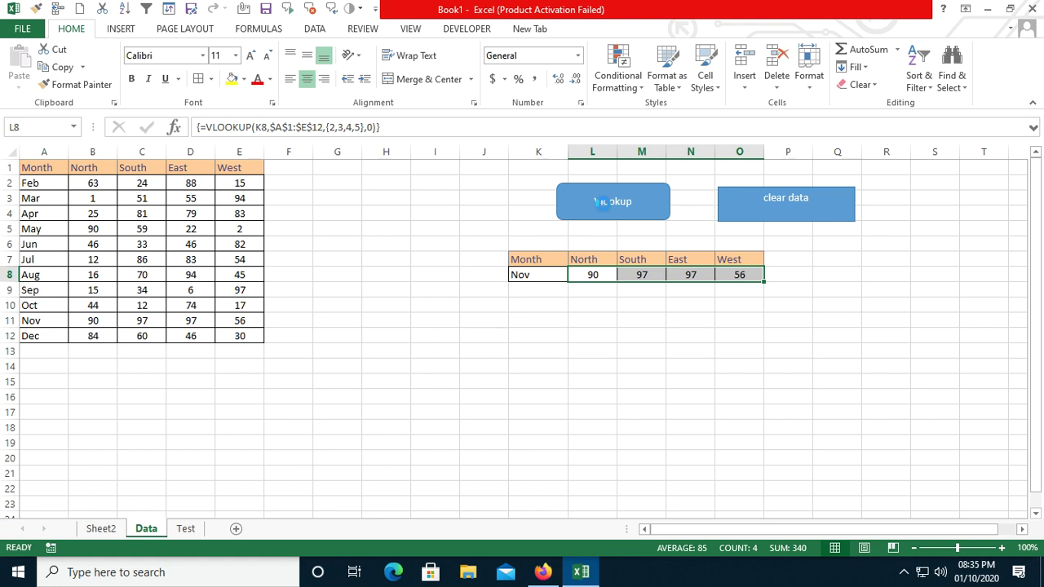
{"action": "left_click", "coordinate": [793, 214]}
Step: Set K8 to Aug and run Vlookup to fill in 16, 70, 94, 45
{"action": "left_click", "coordinate": [565, 274]}
{"action": "left_click", "coordinate": [575, 274]}
{"action": "left_click", "coordinate": [541, 317]}
{"action": "left_click", "coordinate": [637, 214]}
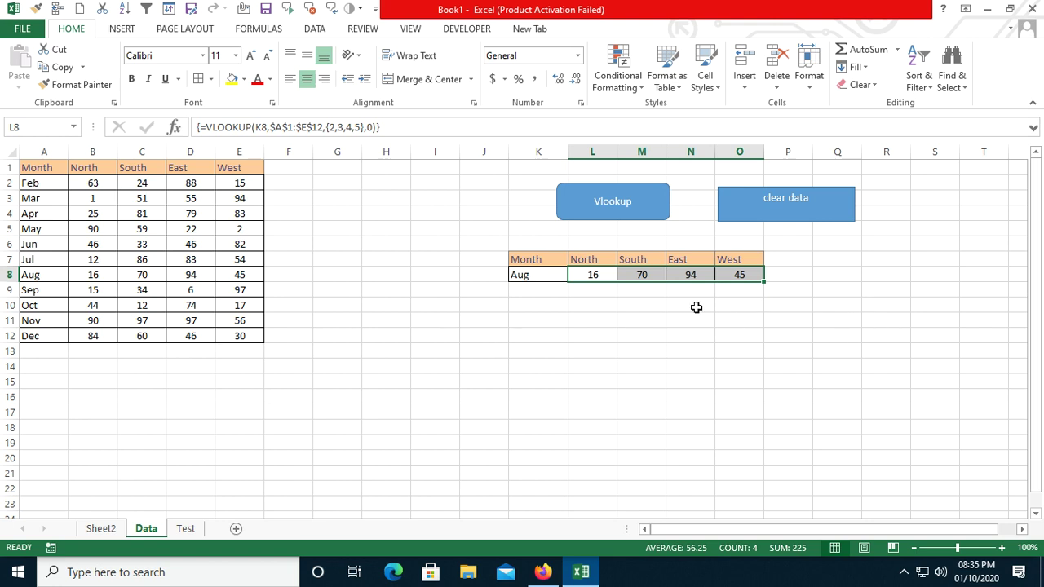
{"action": "left_click_drag", "start_coordinate": [534, 277], "coordinate": [729, 274]}
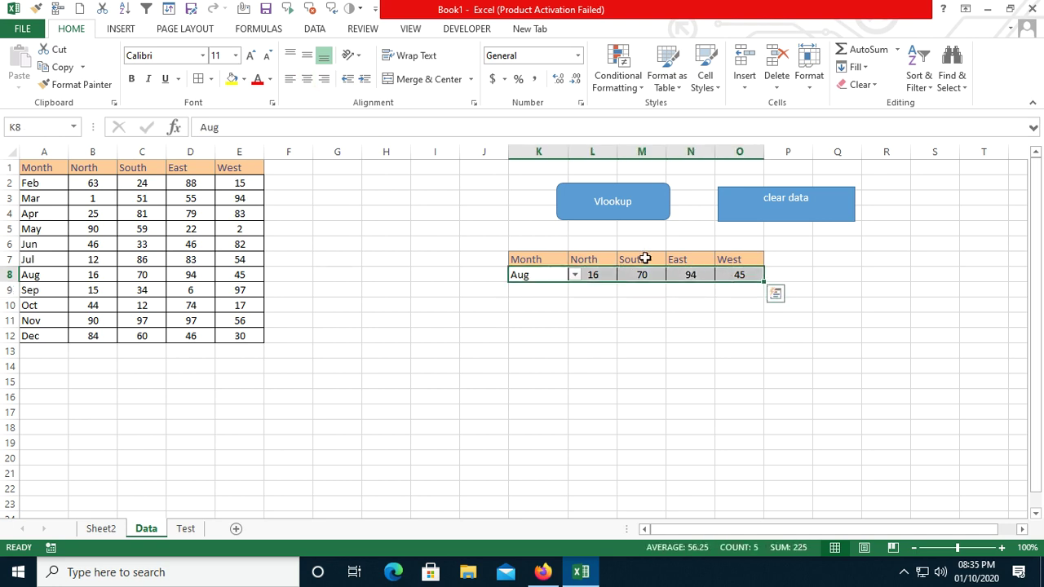
{"action": "left_click", "coordinate": [101, 528]}
{"action": "left_click_drag", "start_coordinate": [180, 254], "coordinate": [601, 329]}
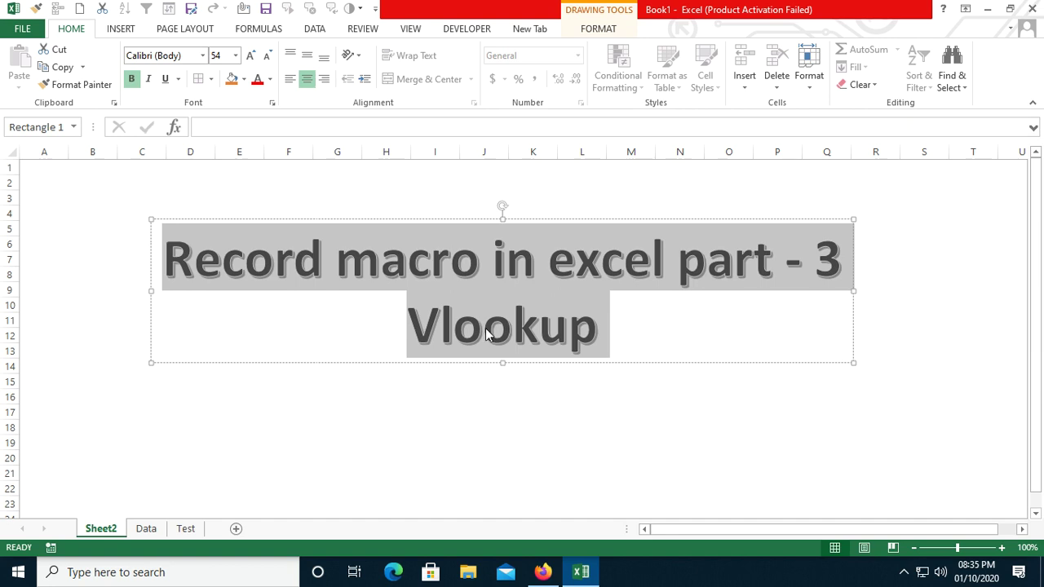
{"action": "left_click", "coordinate": [185, 529]}
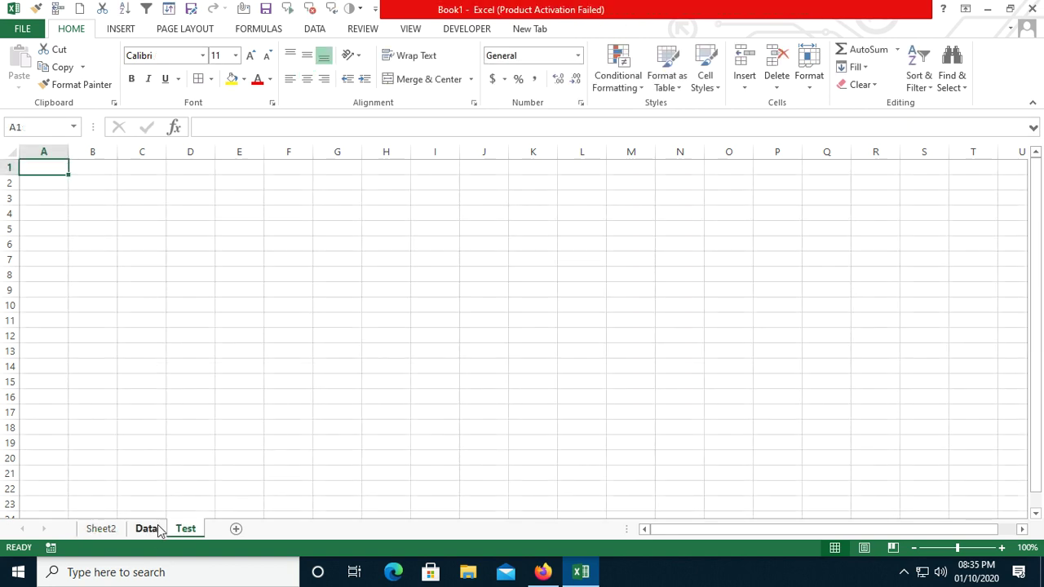
{"action": "left_click", "coordinate": [146, 529]}
{"action": "left_click", "coordinate": [600, 318]}
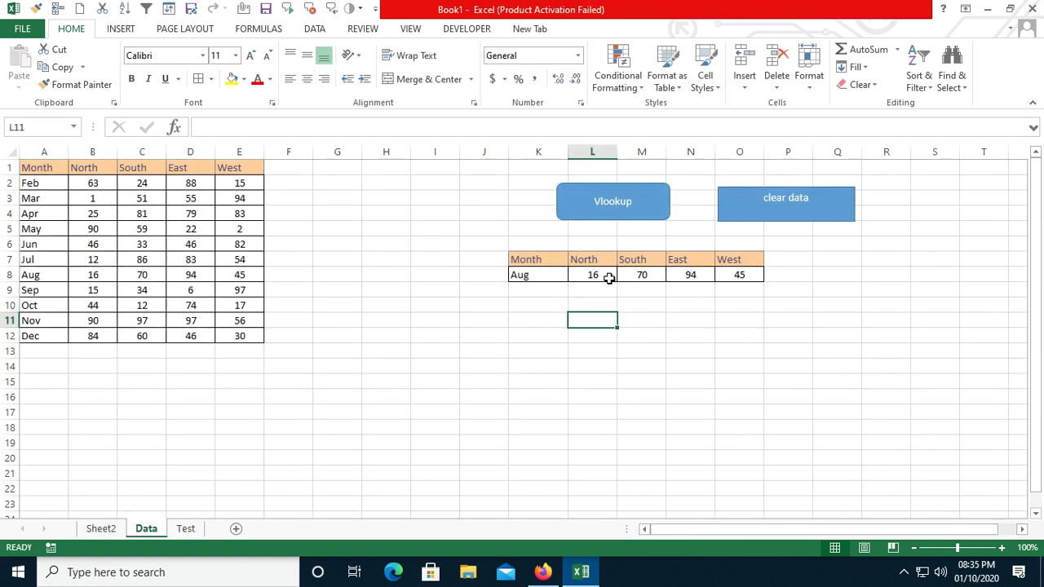